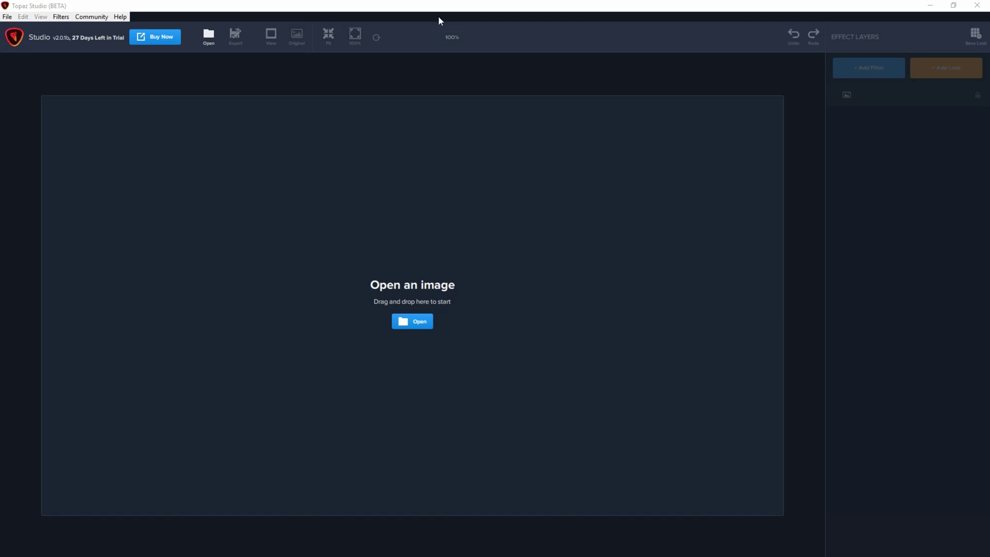
Drag DSC_3489.tif, the two-kangaroo photo, from Explorer onto the canvas as the base layer.
left_click(208, 36)
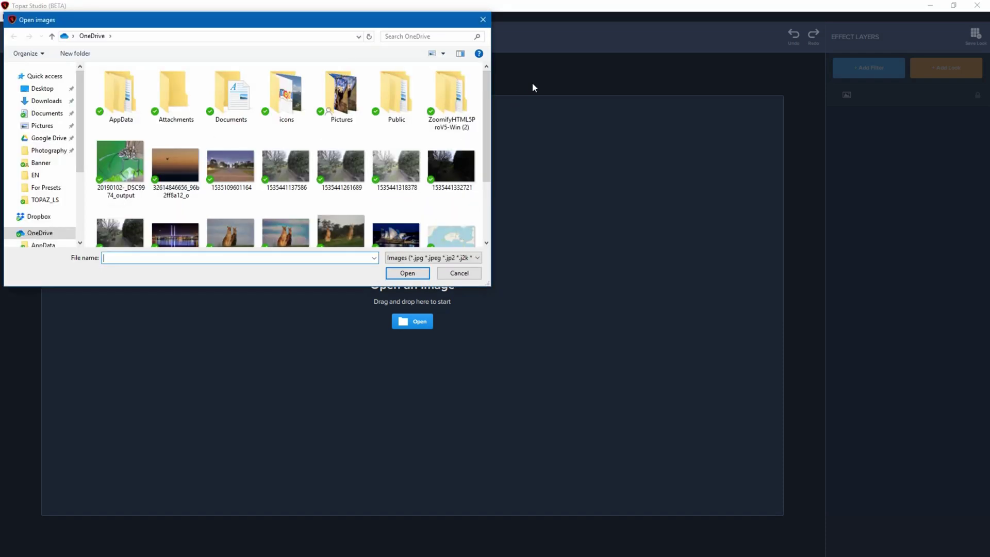
left_click(482, 22)
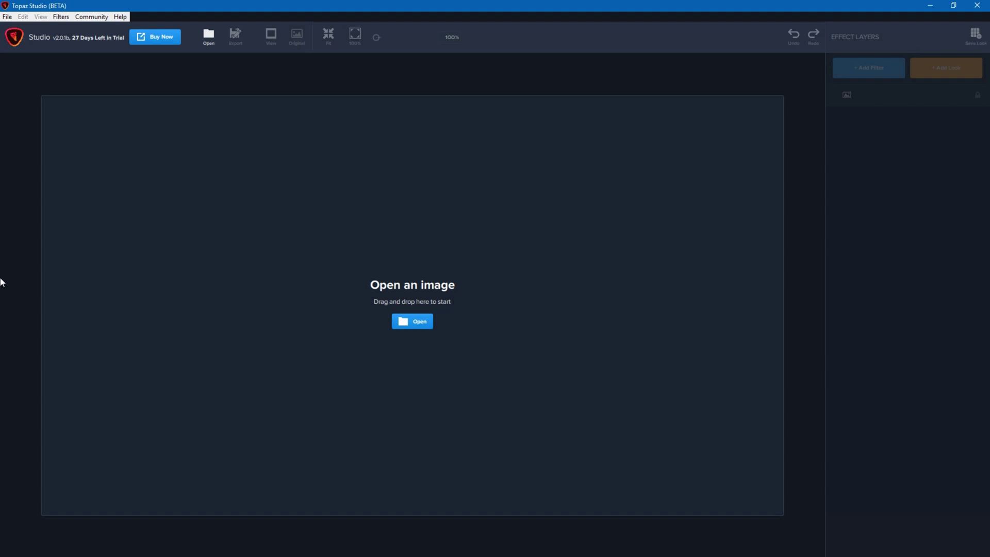
left_click_drag(2, 282, 383, 300)
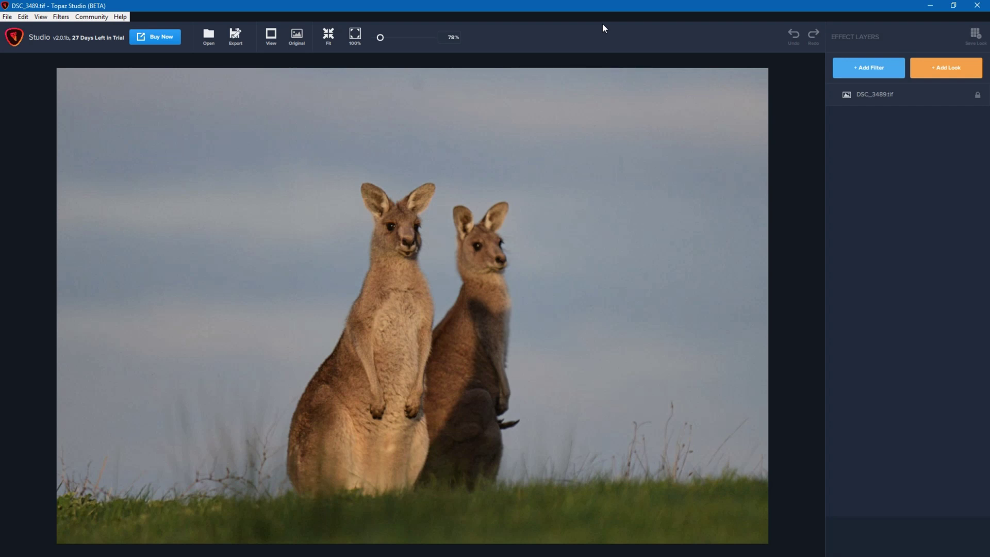
left_click(961, 71)
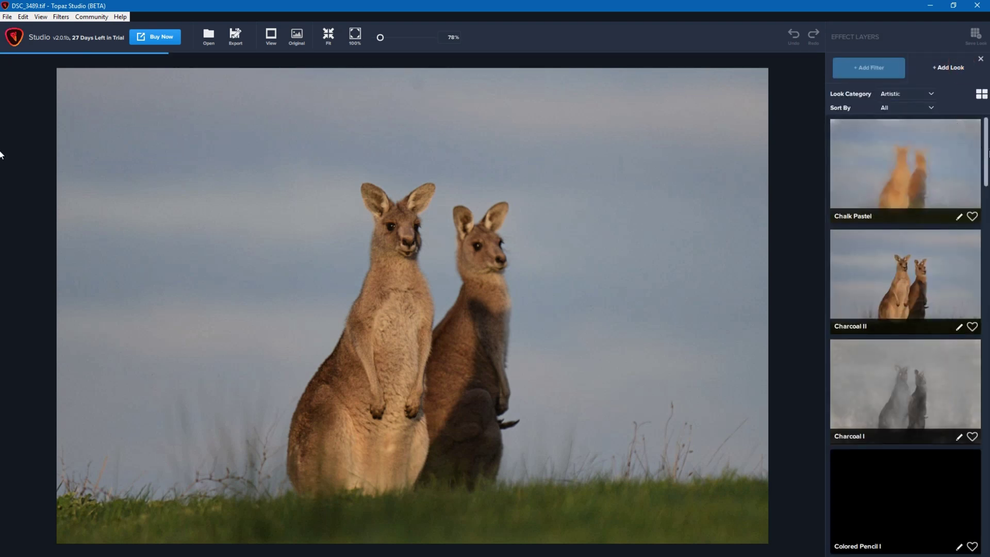
mouse_move(987, 156)
left_mouse_down()
mouse_move(987, 207)
mouse_move(987, 196)
left_mouse_up()
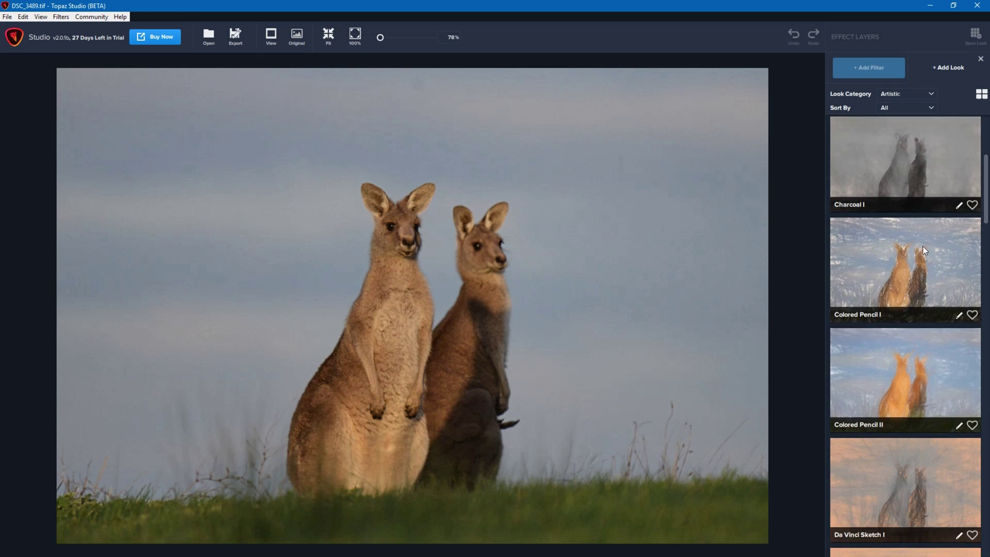
left_click(927, 230)
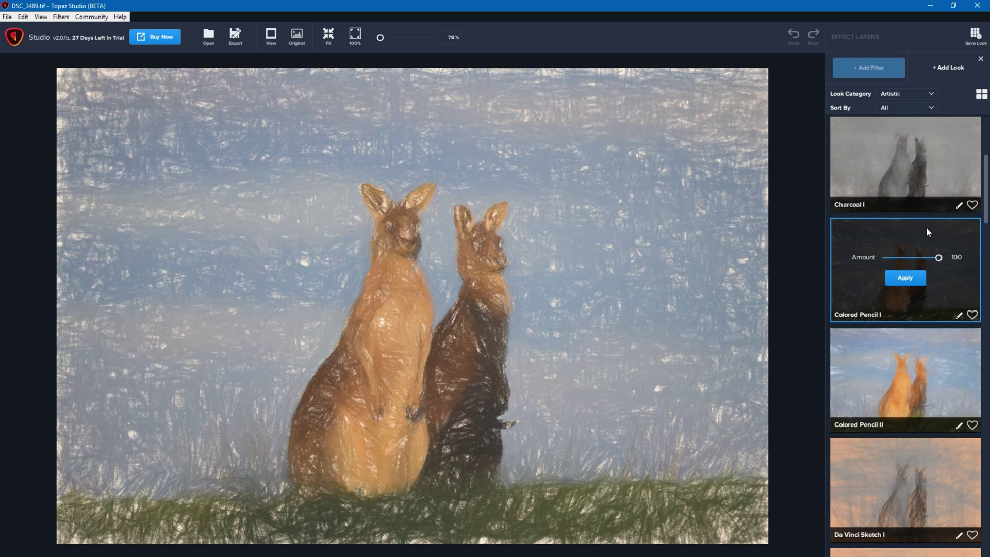
left_click(909, 278)
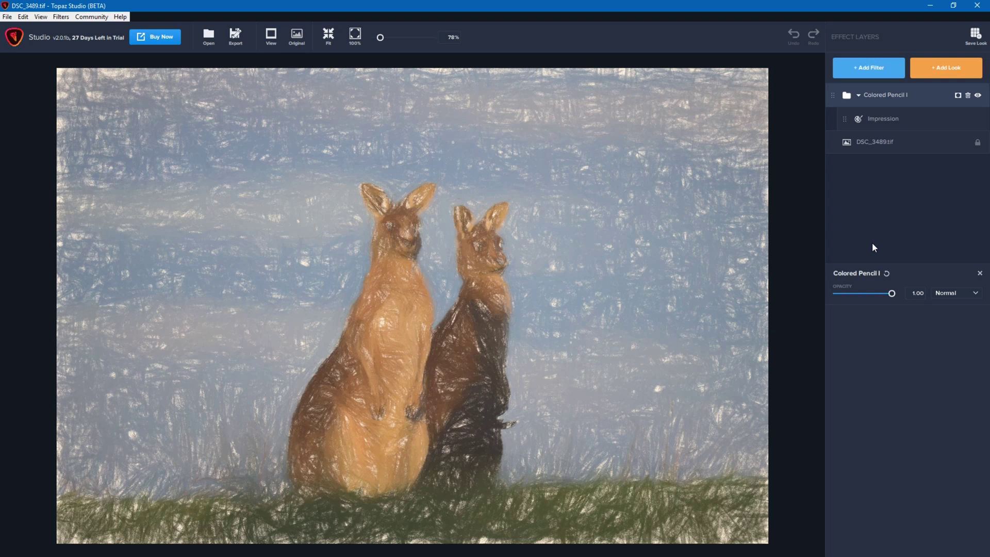
left_click(967, 96)
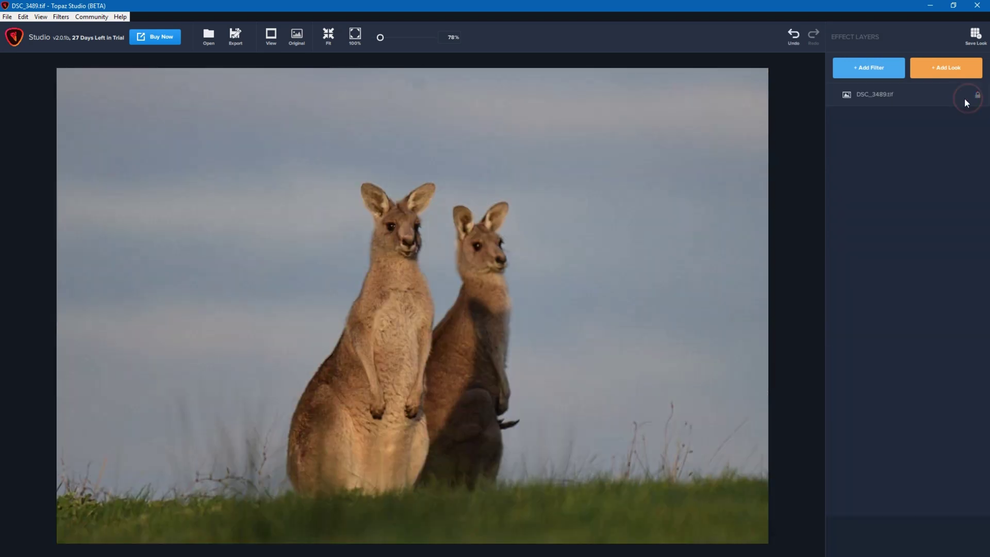
Bring up the filter catalogue and compare the photo against the unedited original.
left_click(875, 73)
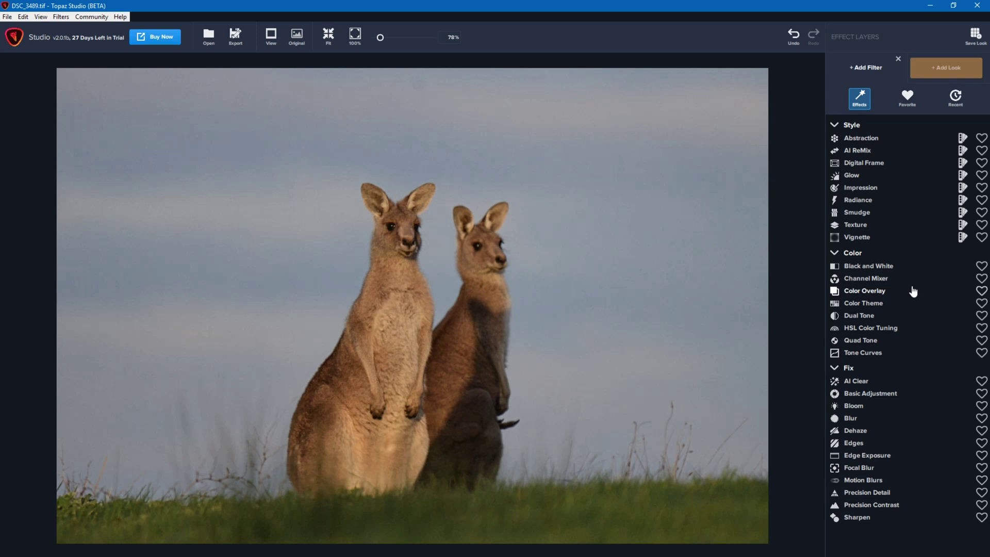
left_click(327, 416)
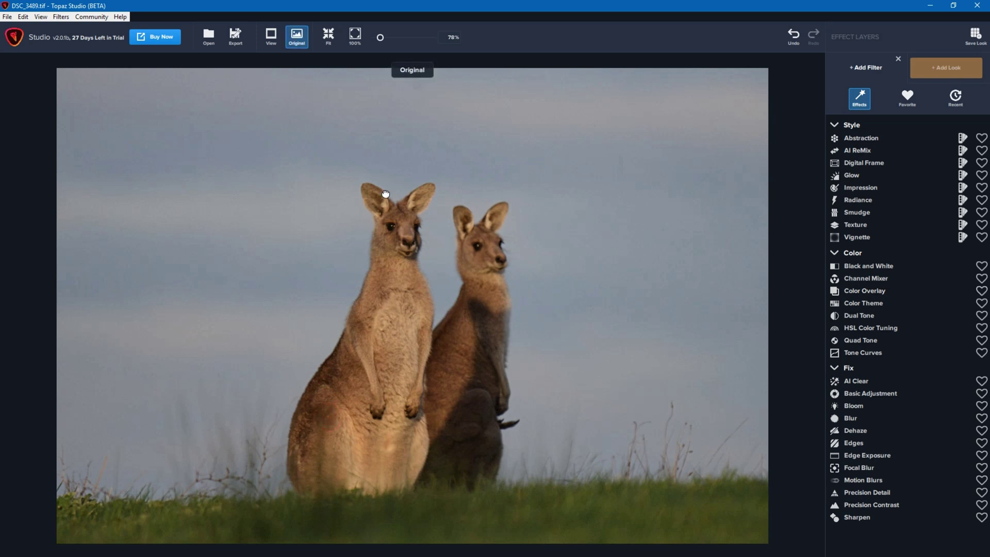
left_click_drag(398, 290, 425, 193)
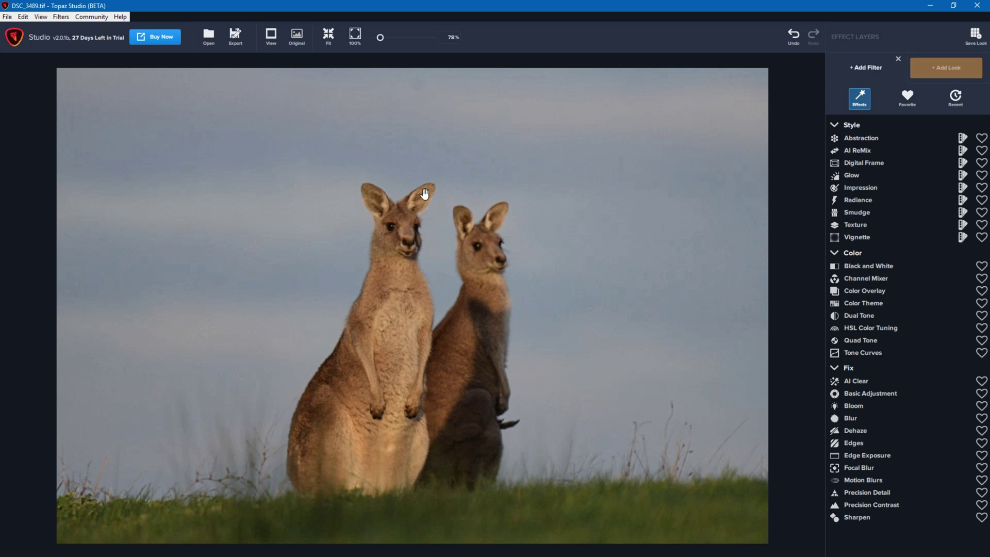
Apply the AI Clear filter from Fix and toggle its visibility to check the cleanup.
left_click(867, 381)
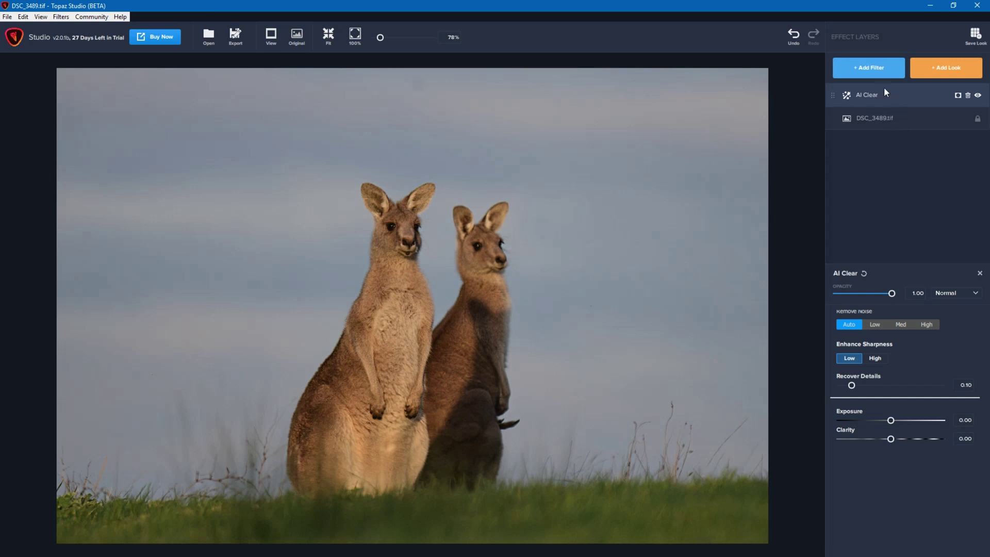
left_click(978, 95)
left_click(978, 96)
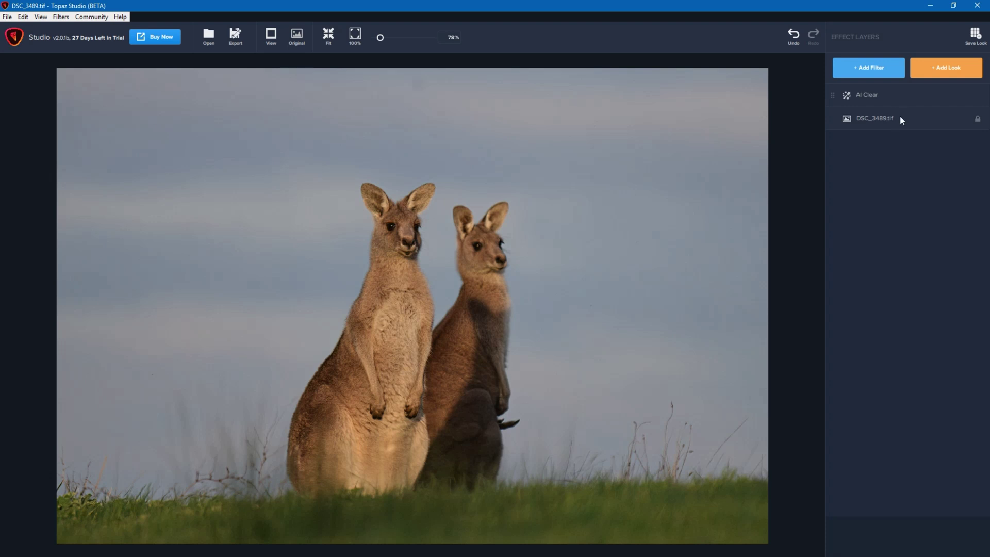
mouse_move(896, 97)
left_click(866, 72)
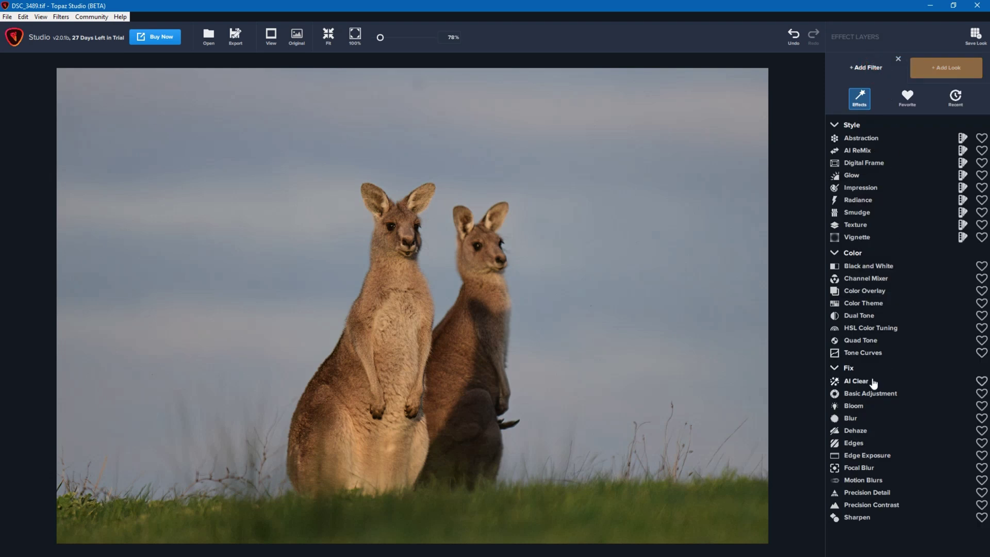
Add Basic Adjustment with Exposure -0.16, Clarity 0.37, Shadow -0.23, Highlight 0.24, then toggle it to compare.
left_click(883, 394)
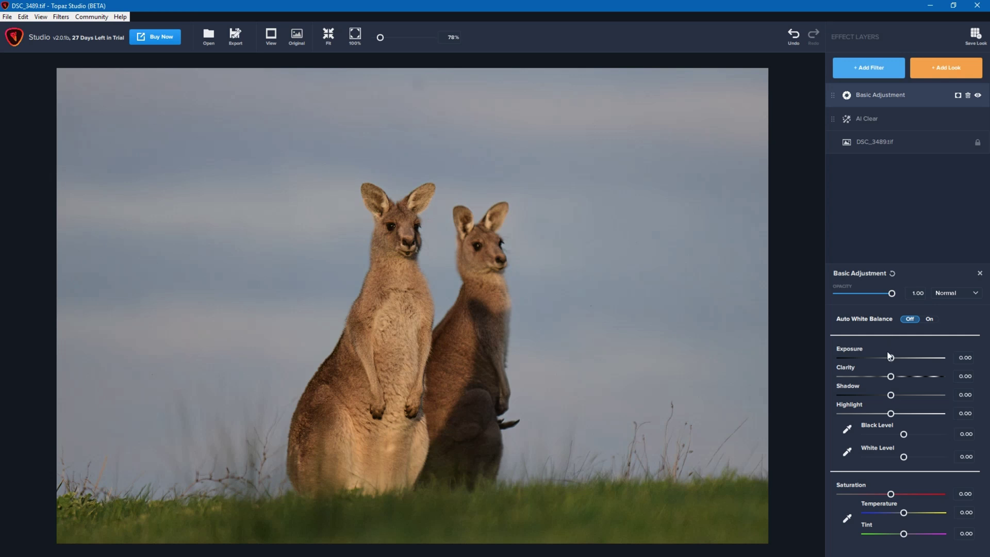
left_click_drag(891, 358, 898, 434)
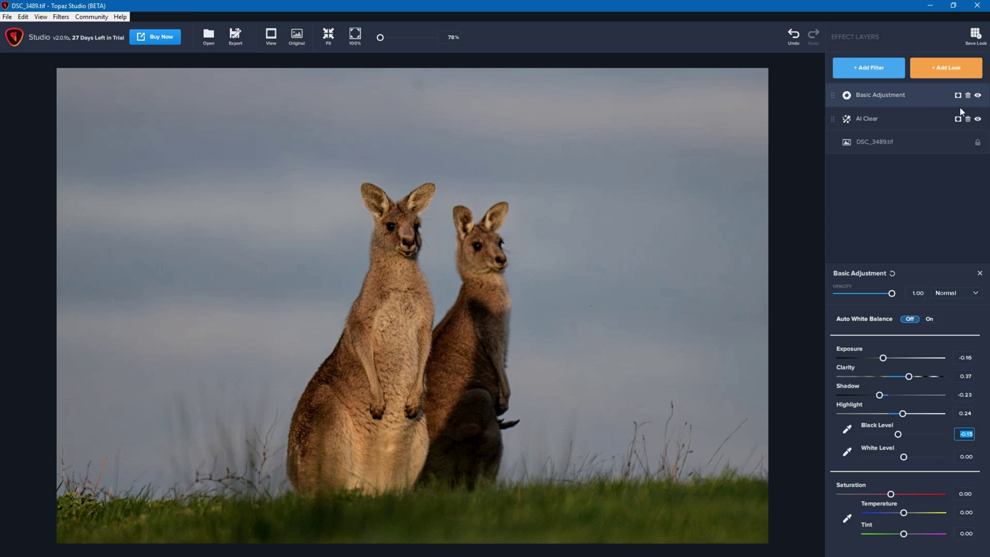
left_click(979, 97)
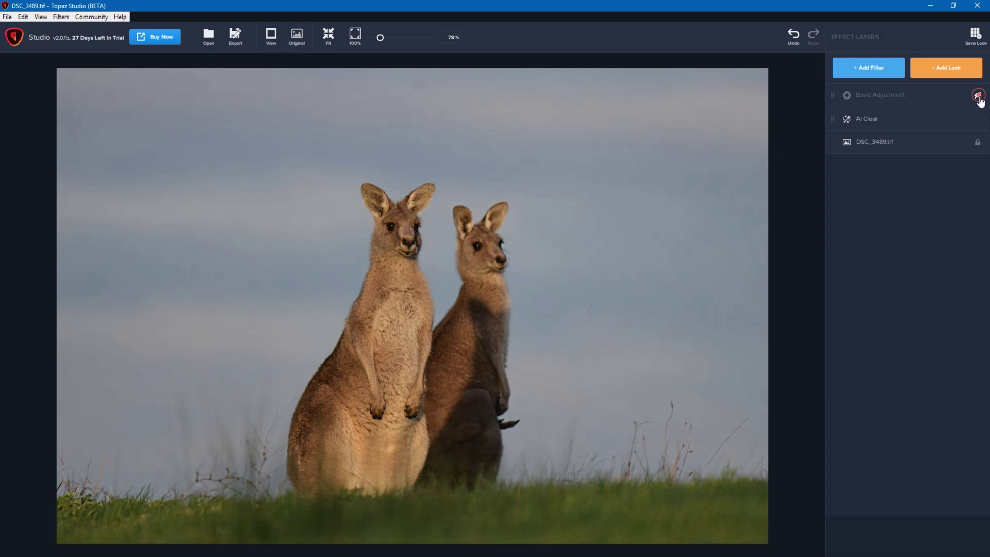
left_click(977, 98)
left_click(978, 98)
left_click(978, 99)
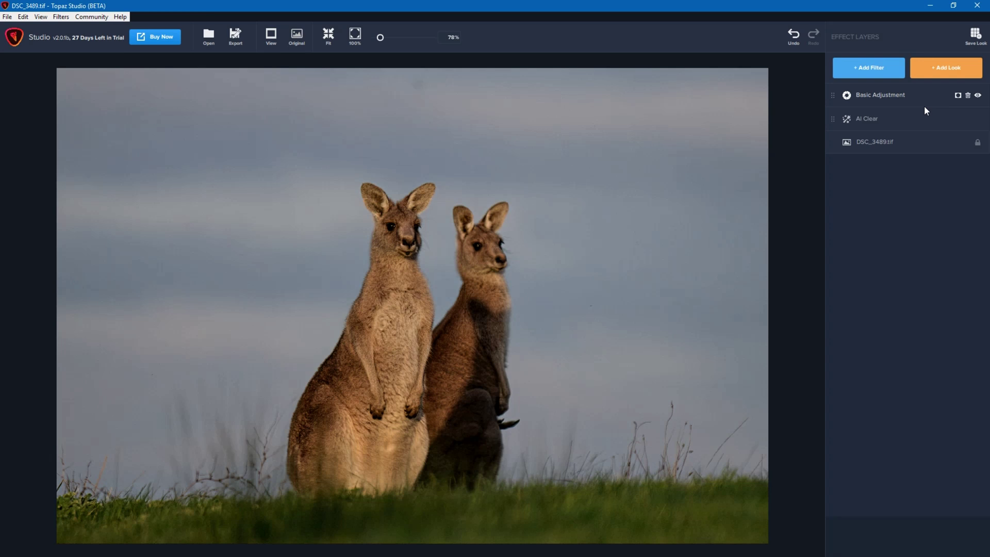
Add Precision Contrast with Micro 0.63, Low 0.71, Medium 0.63 and High 0.64, and give it a mask.
left_click(865, 72)
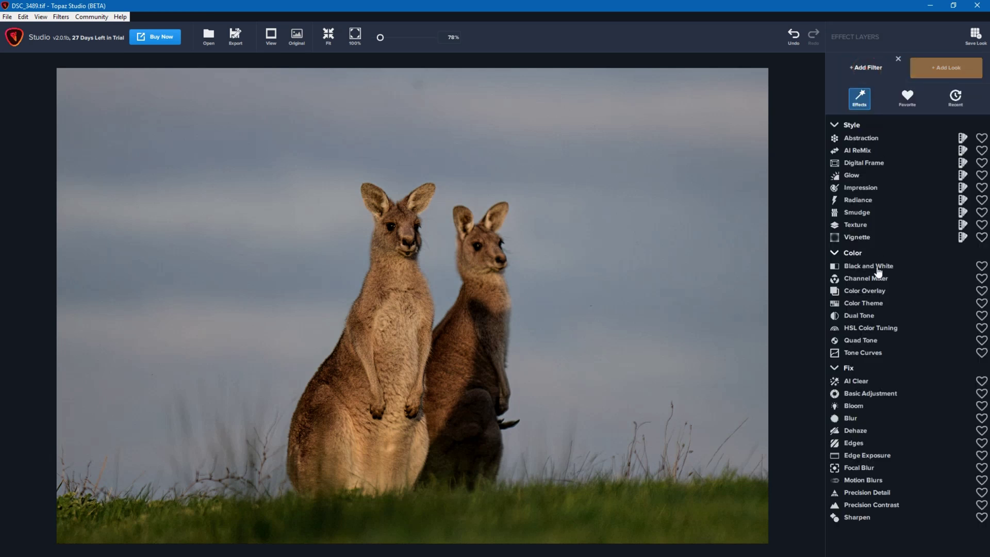
left_click(885, 506)
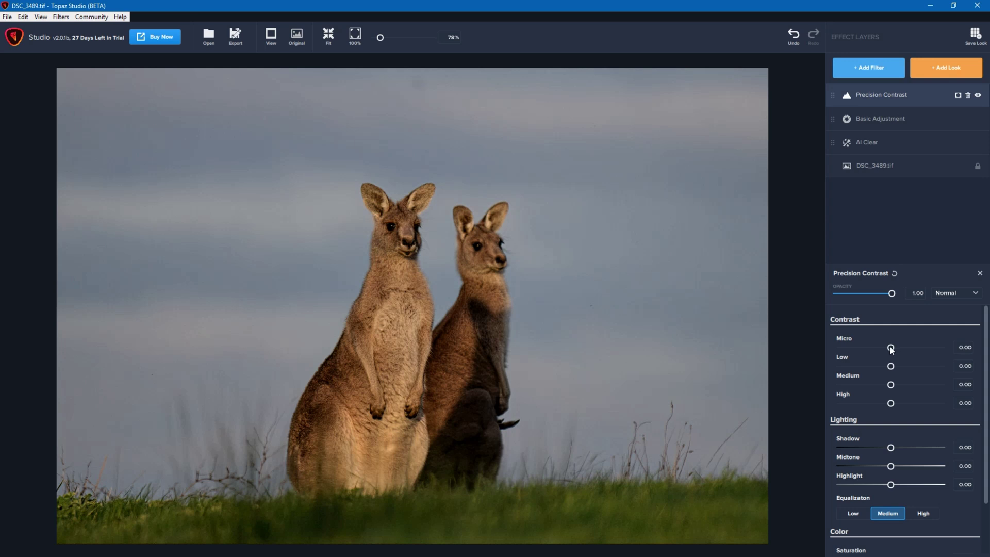
left_click_drag(892, 348, 922, 405)
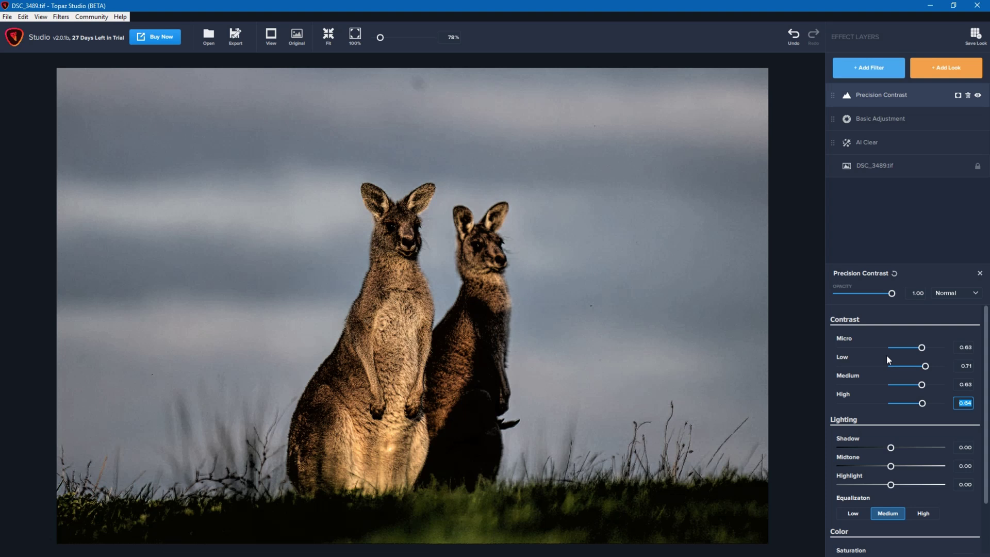
left_click(958, 95)
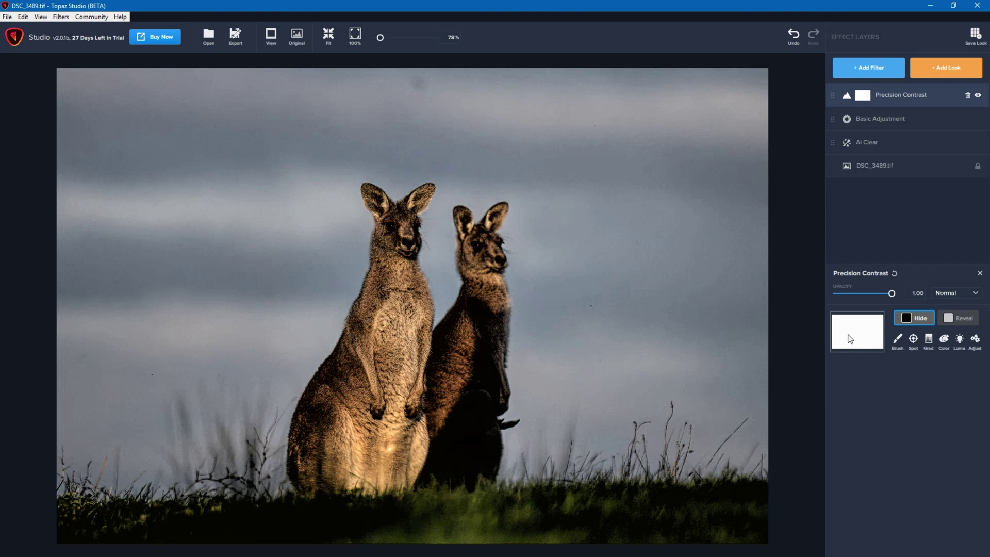
Choose Brush masking, invert the Precision Contrast mask to solid black, and set painting to Reveal.
left_click(898, 340)
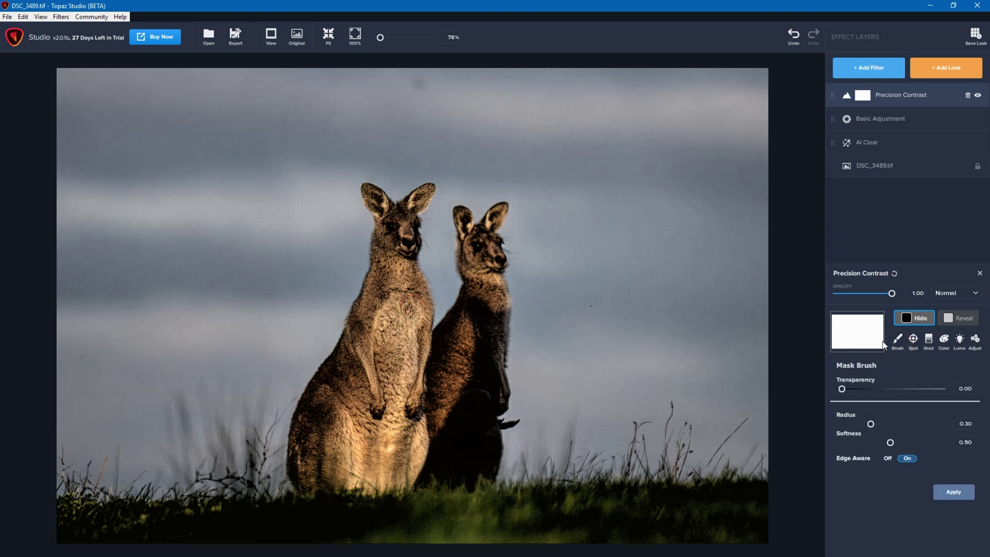
right_click(857, 325)
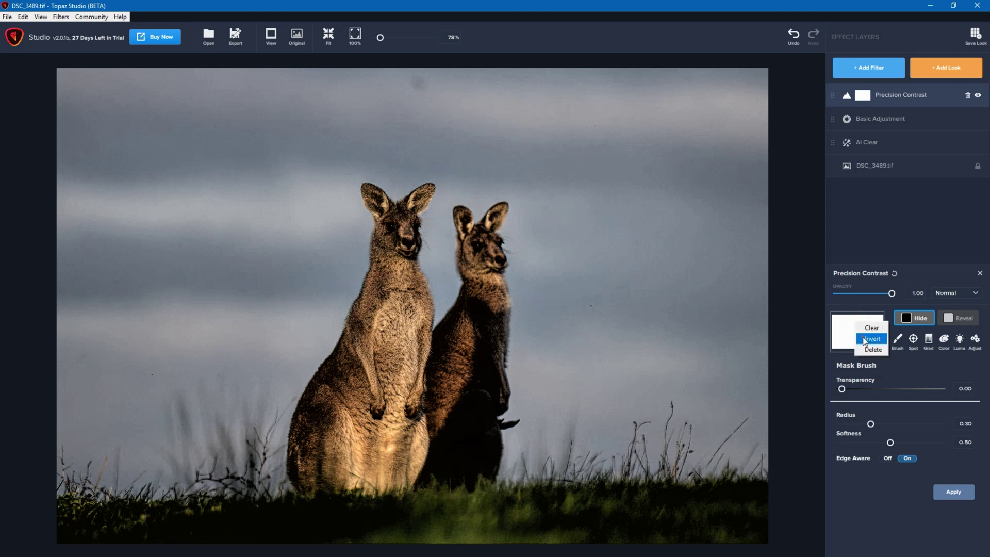
left_click(865, 340)
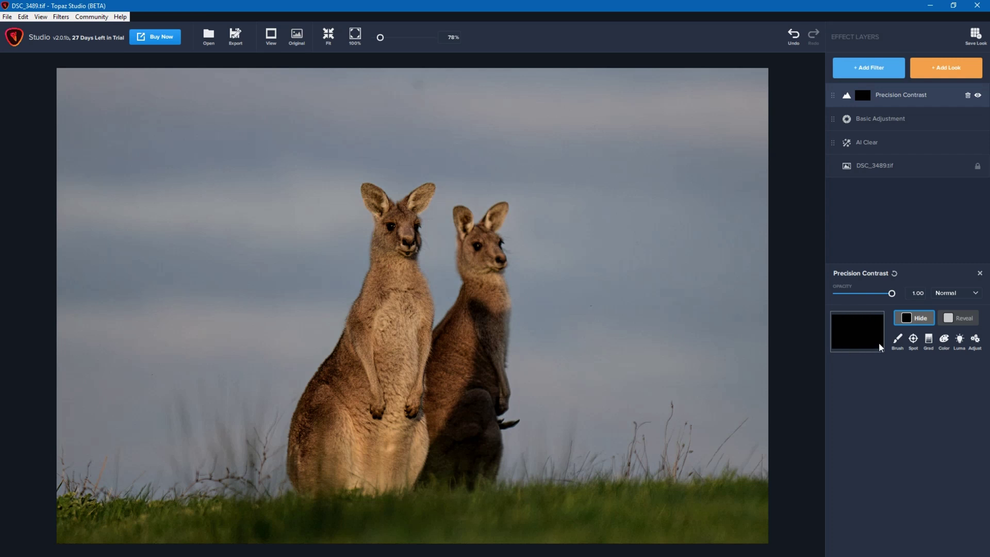
left_click(958, 318)
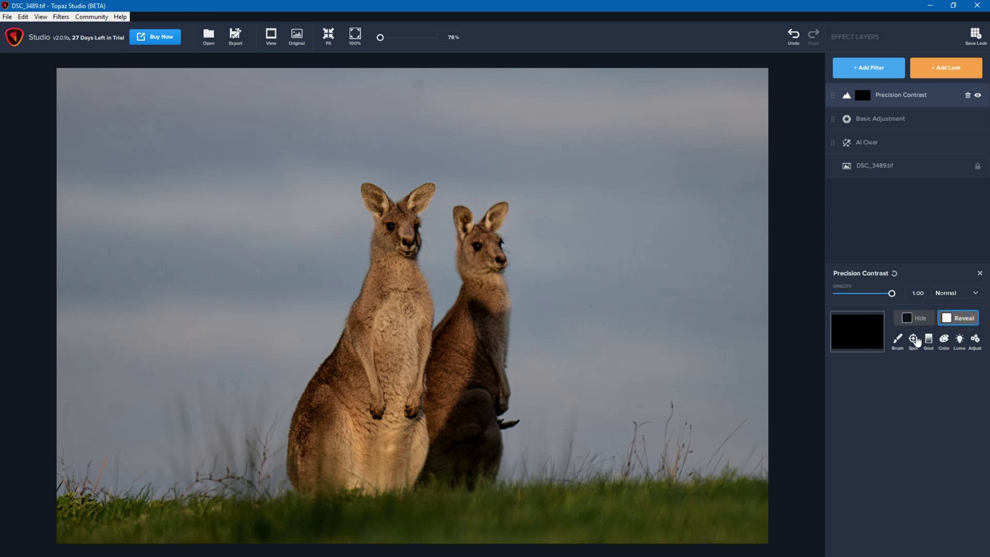
Brush the contrast onto both kangaroos, from the left one's leg up to the right one's ear.
left_click(896, 343)
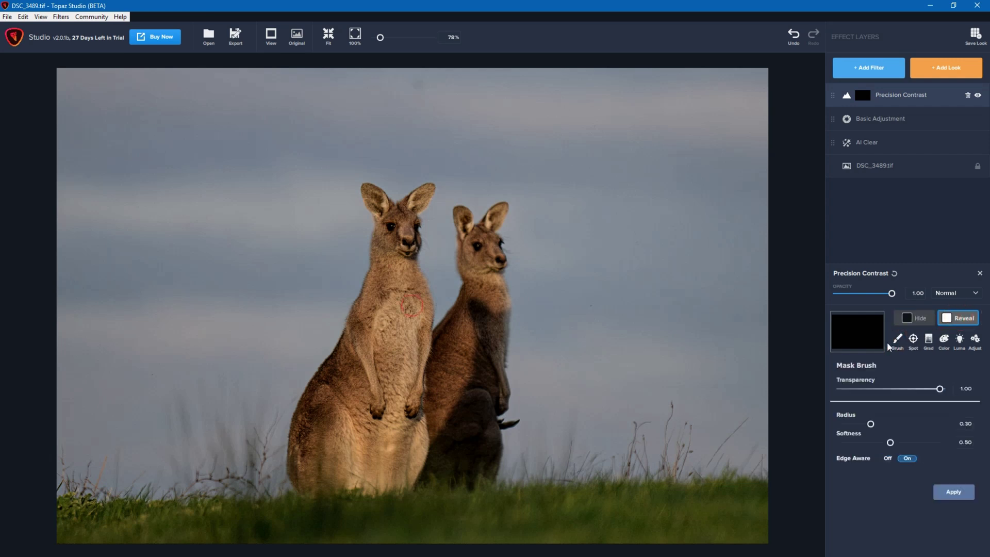
mouse_move(315, 487)
left_mouse_down()
mouse_move(315, 441)
mouse_move(326, 397)
mouse_move(397, 229)
mouse_move(380, 199)
mouse_move(422, 191)
mouse_move(419, 268)
mouse_move(430, 319)
mouse_move(441, 327)
mouse_move(412, 423)
mouse_move(422, 457)
mouse_move(396, 485)
mouse_move(366, 485)
mouse_move(344, 453)
mouse_move(370, 371)
mouse_move(396, 330)
mouse_move(379, 452)
left_mouse_up()
mouse_move(452, 351)
left_mouse_down()
mouse_move(467, 214)
mouse_move(511, 240)
mouse_move(515, 356)
mouse_move(493, 413)
mouse_move(503, 448)
mouse_move(488, 474)
mouse_move(449, 471)
mouse_move(470, 356)
mouse_move(416, 371)
left_mouse_up()
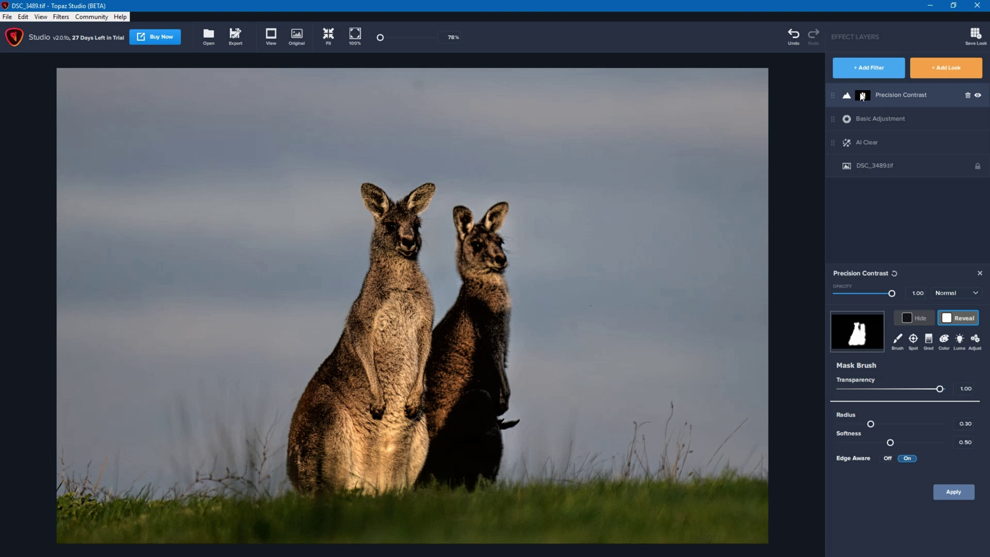
Lower Precision Contrast to Micro 0.19, Low 0.17, Medium 0.52 and High 0.59.
left_click(901, 94)
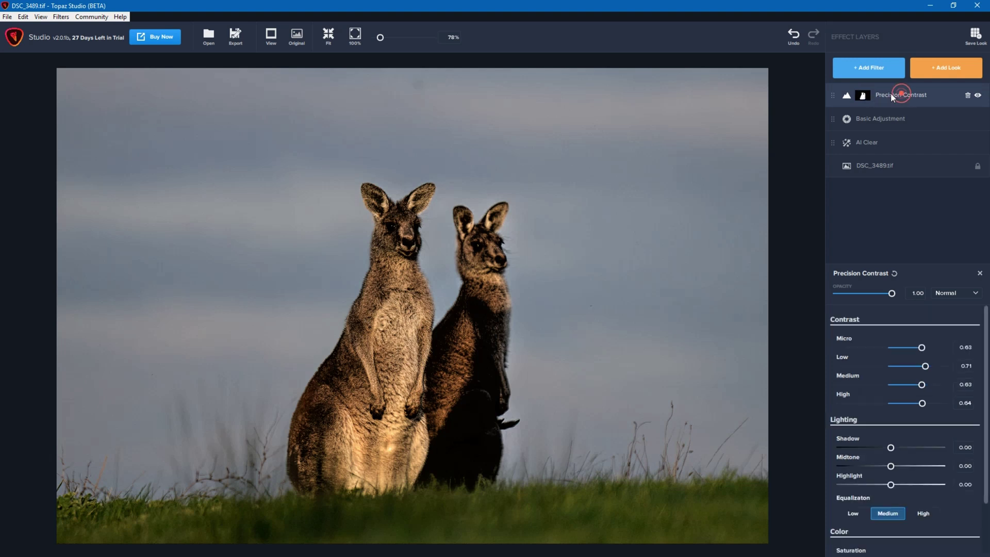
left_click_drag(922, 348, 900, 347)
left_click(902, 366)
left_click(902, 385)
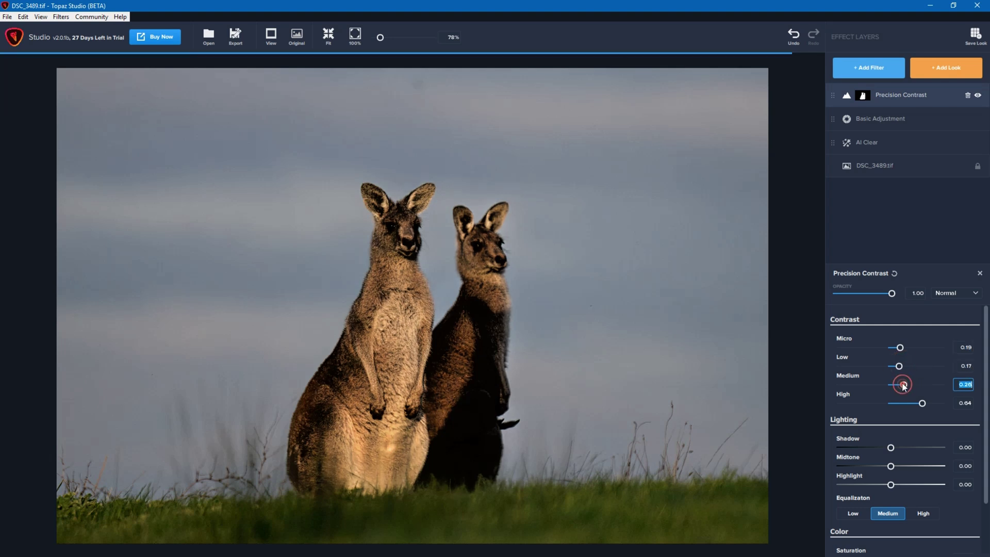
left_click(906, 403)
left_click_drag(906, 403, 919, 384)
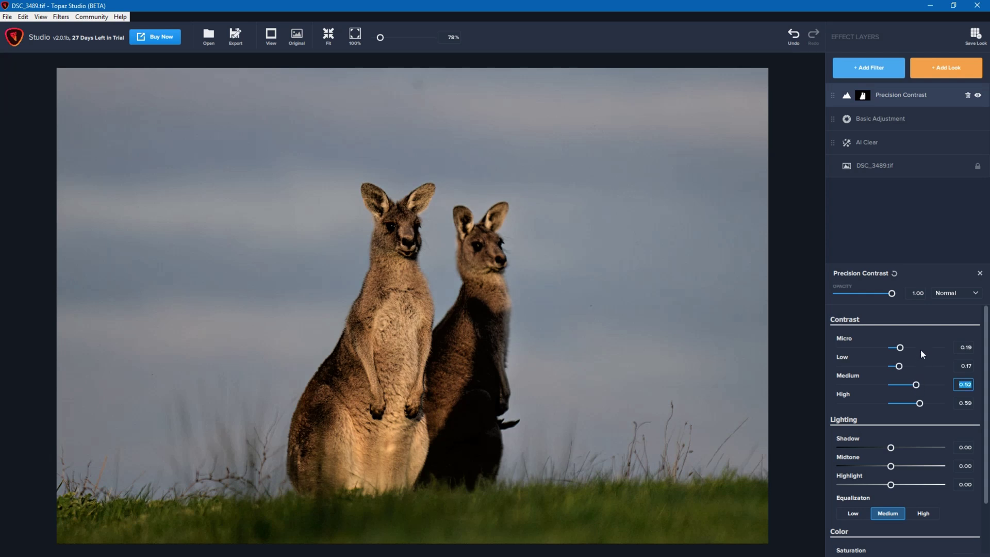
left_click(872, 73)
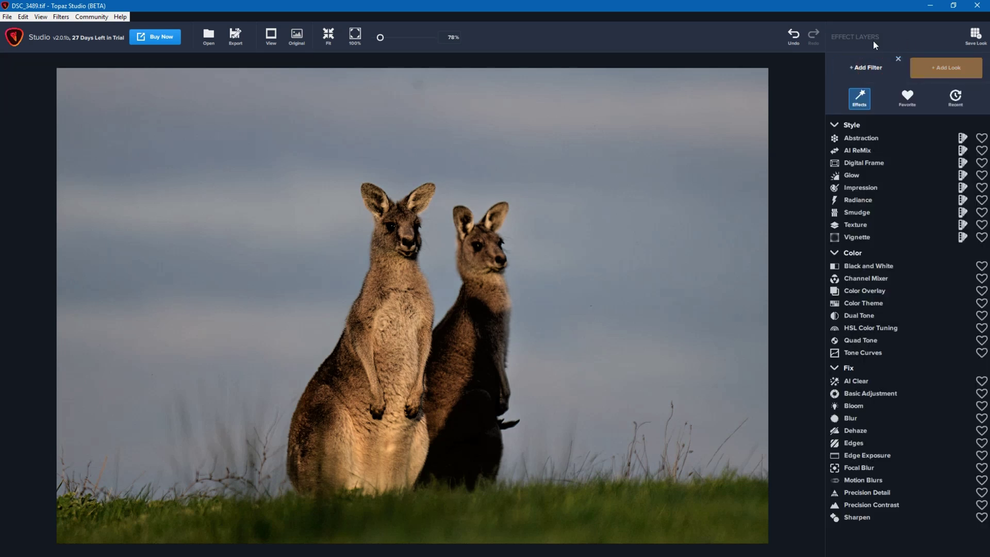
Add a Precision Detail layer with a mask inverted to solid black.
left_click(880, 493)
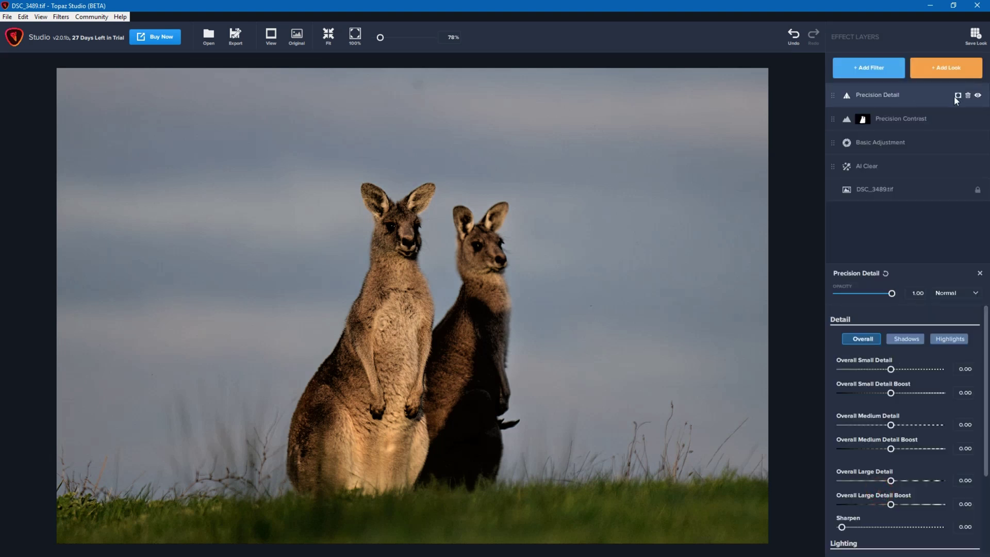
left_click(957, 95)
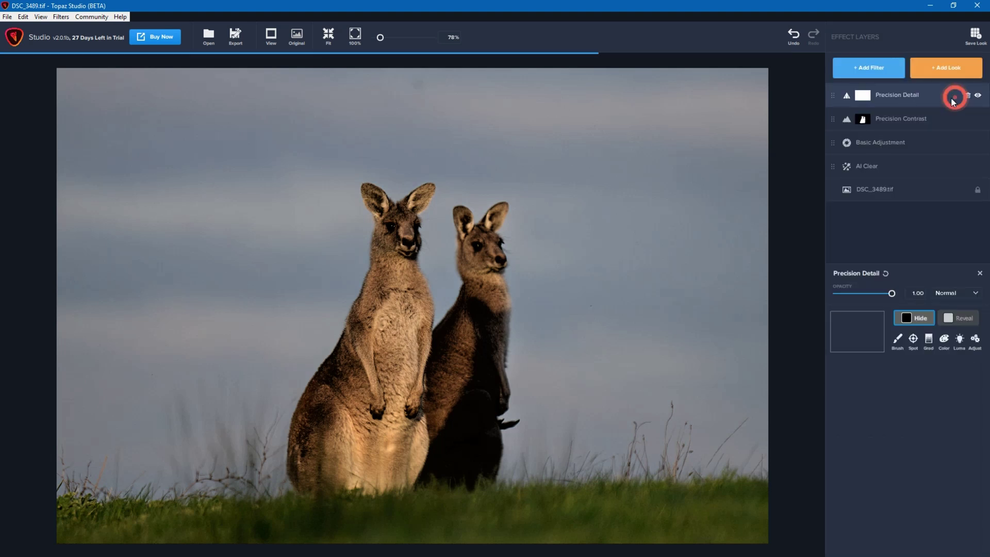
right_click(869, 325)
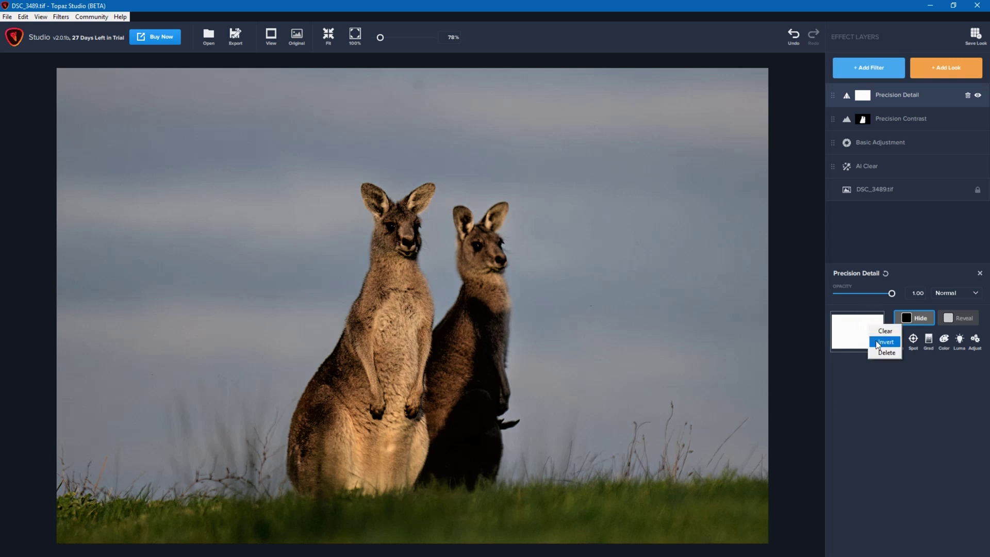
left_click(876, 342)
Brush the Precision Detail mask in Reveal mode over both kangaroos' bodies and edges.
left_click(960, 319)
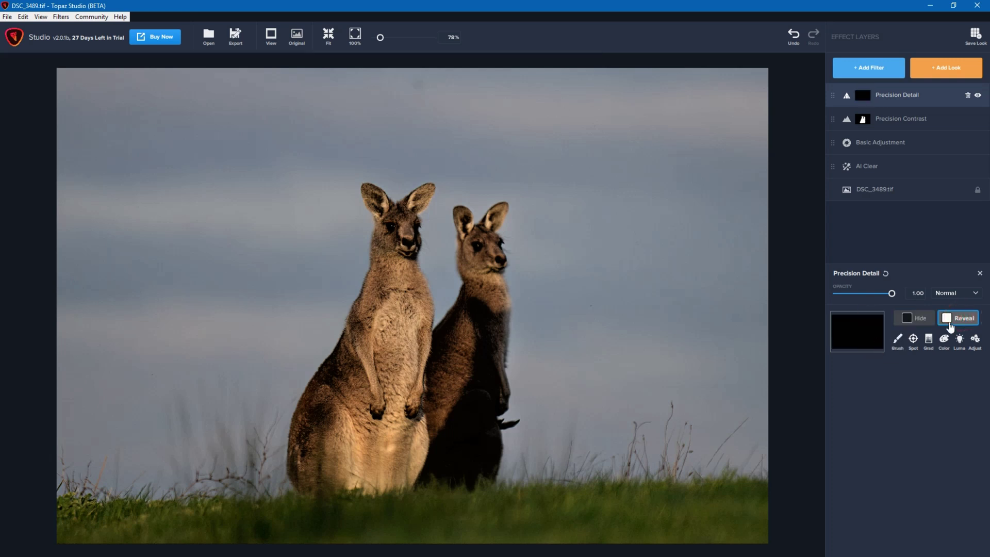
left_click(898, 343)
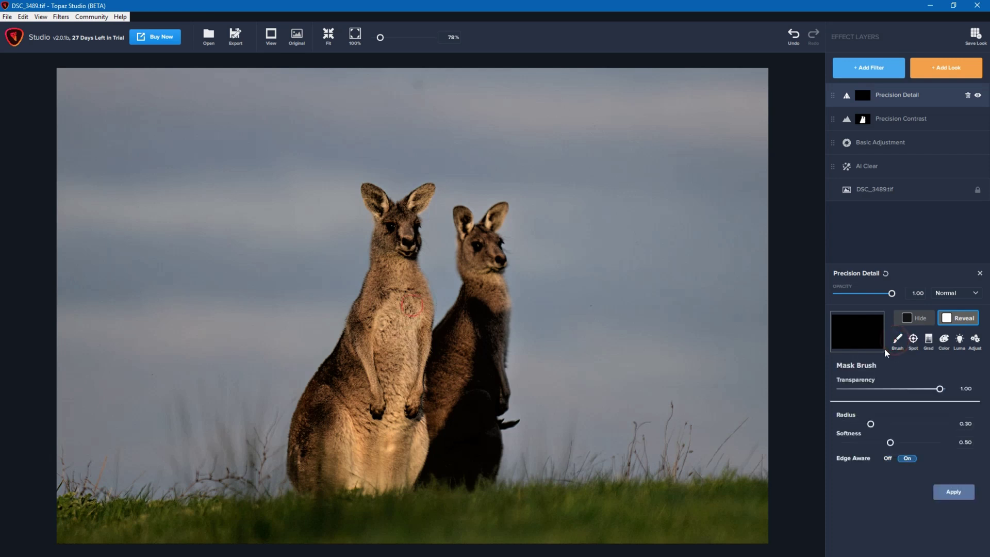
mouse_move(317, 457)
left_mouse_down()
mouse_move(330, 397)
mouse_move(399, 243)
mouse_move(384, 194)
mouse_move(426, 194)
mouse_move(420, 341)
mouse_move(392, 474)
mouse_move(348, 469)
mouse_move(387, 351)
mouse_move(374, 438)
mouse_move(441, 413)
mouse_move(480, 281)
mouse_move(469, 204)
mouse_move(505, 209)
mouse_move(515, 279)
mouse_move(494, 427)
mouse_move(509, 418)
mouse_move(491, 439)
mouse_move(488, 474)
mouse_move(424, 473)
mouse_move(448, 427)
mouse_move(461, 440)
mouse_move(470, 393)
left_mouse_up()
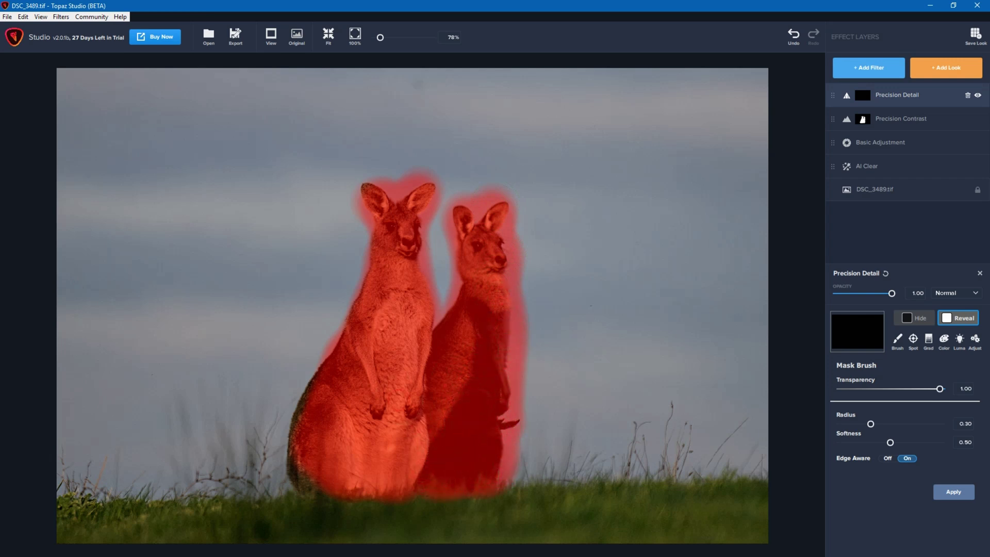
mouse_move(338, 324)
left_mouse_down()
mouse_move(297, 402)
mouse_move(282, 464)
mouse_move(309, 482)
left_mouse_up()
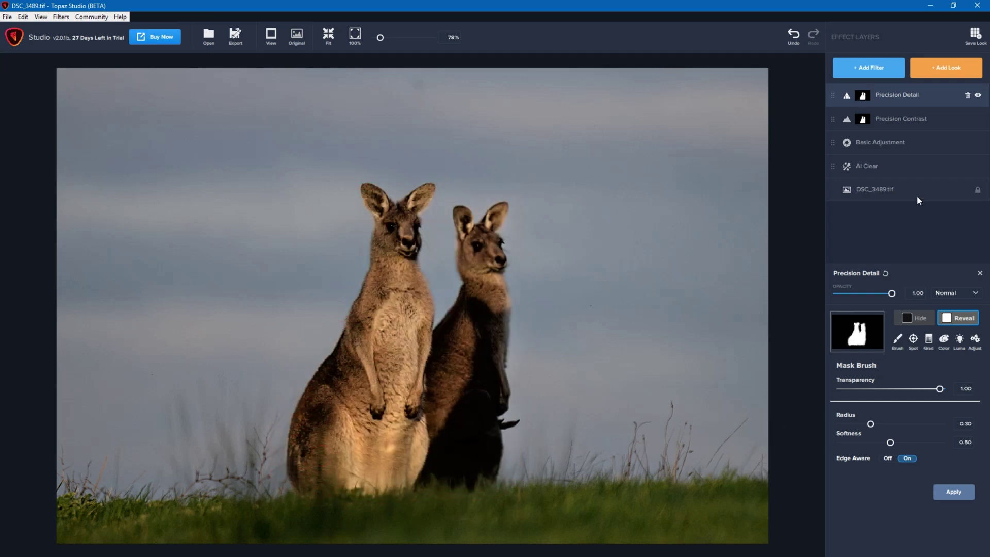
Set Precision Detail to Overall Small Detail 0.30, Medium Detail 0.15 and Large Detail 0.06.
left_click(897, 94)
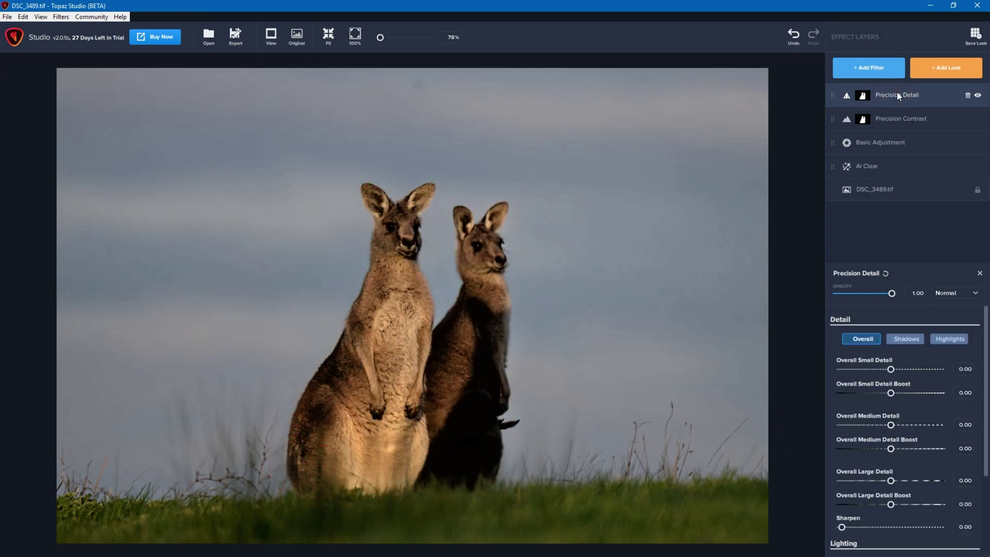
mouse_move(892, 369)
left_mouse_down()
mouse_move(922, 370)
mouse_move(906, 370)
left_mouse_up()
left_click_drag(892, 425, 911, 422)
left_click(910, 480)
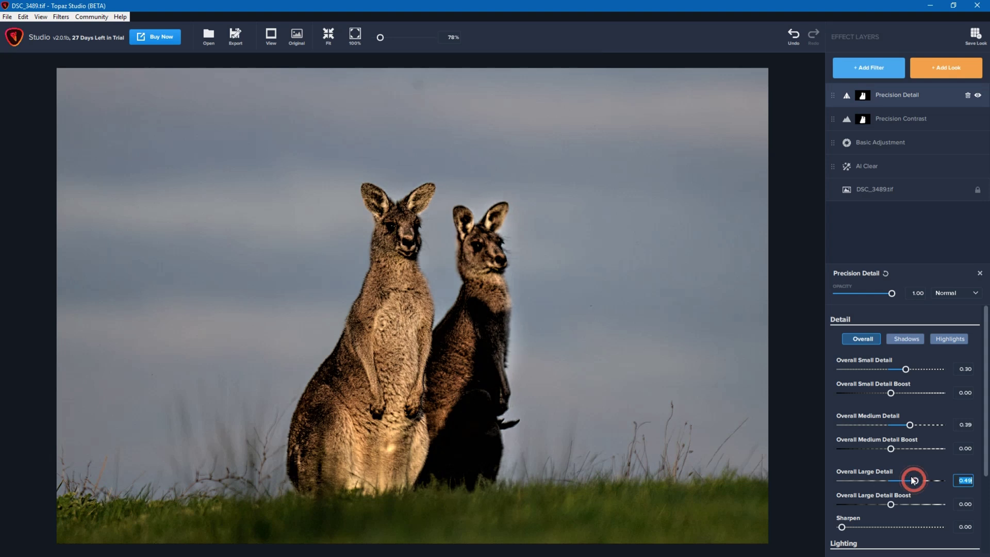
left_click(897, 425)
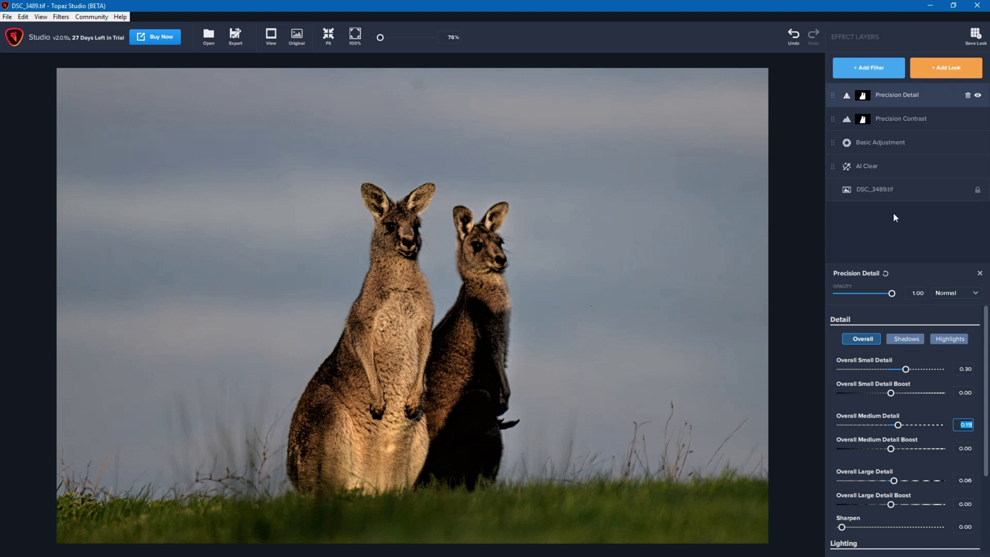
left_click(876, 69)
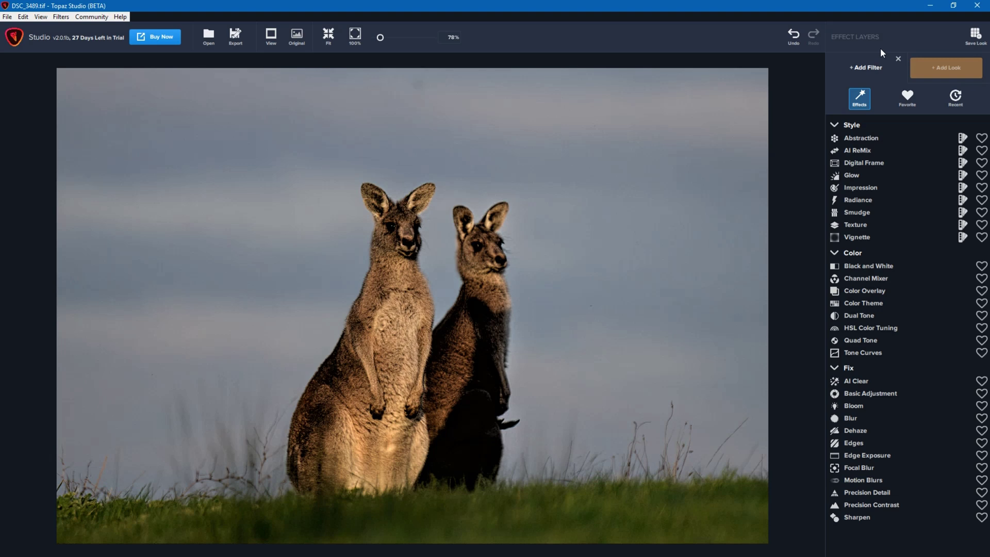
Add the AI ReMix style on top and drop its opacity to about 0.59.
left_click(858, 151)
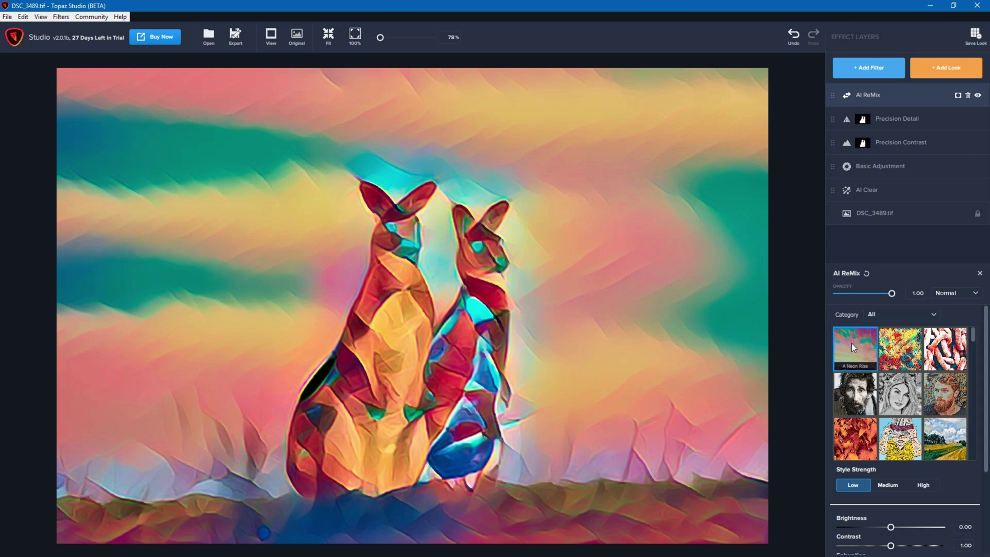
left_click_drag(896, 292, 873, 295)
left_click(960, 296)
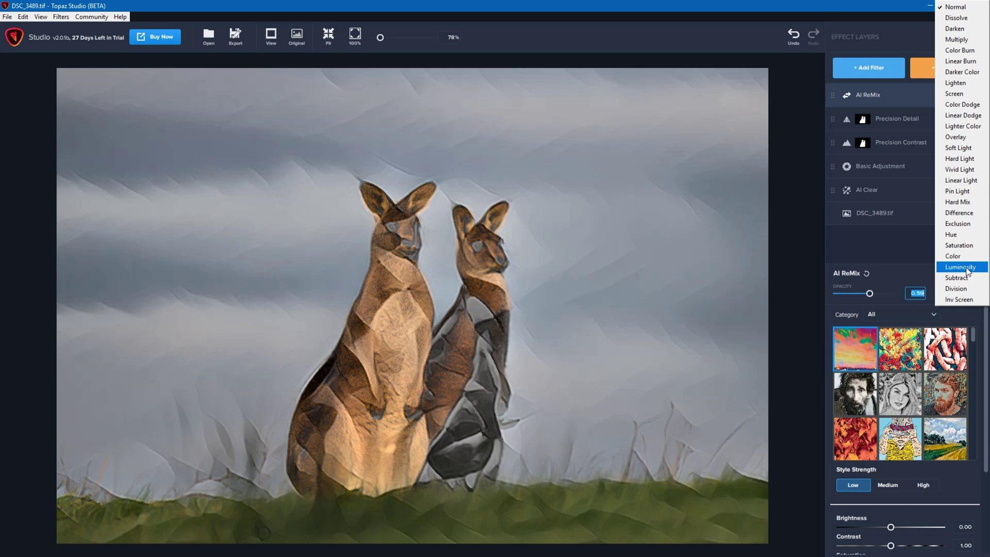
Set the AI ReMix layer's blend mode to Luminosity, then hide the layer to compare.
left_click(967, 268)
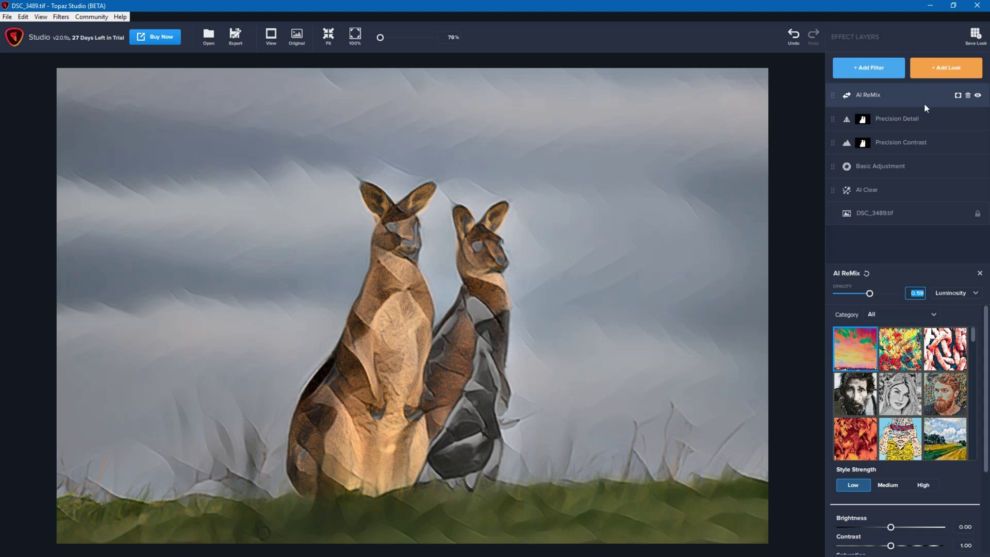
left_click(978, 95)
Show the AI ReMix layer again and save the five-layer stack as look 'Paint Image'.
left_click(978, 96)
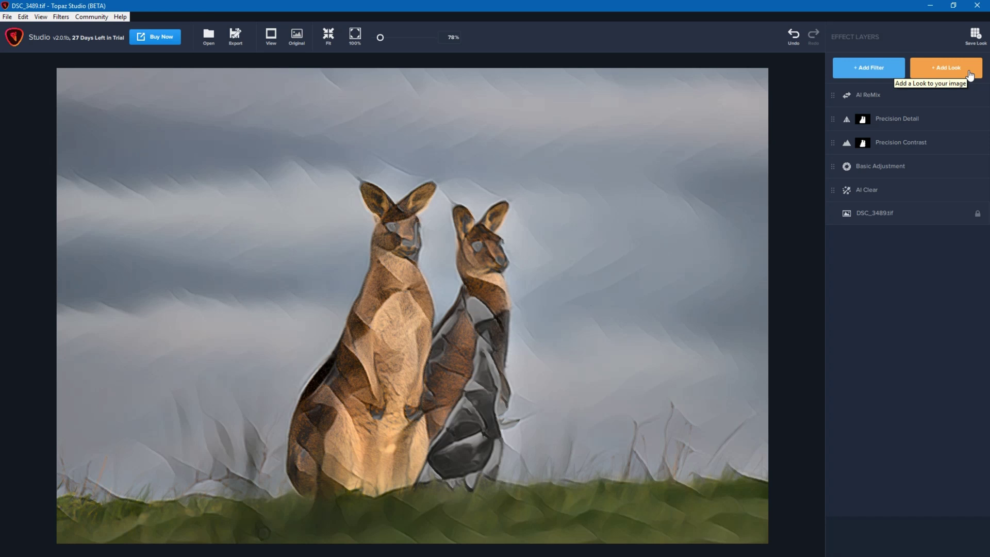
left_click(974, 34)
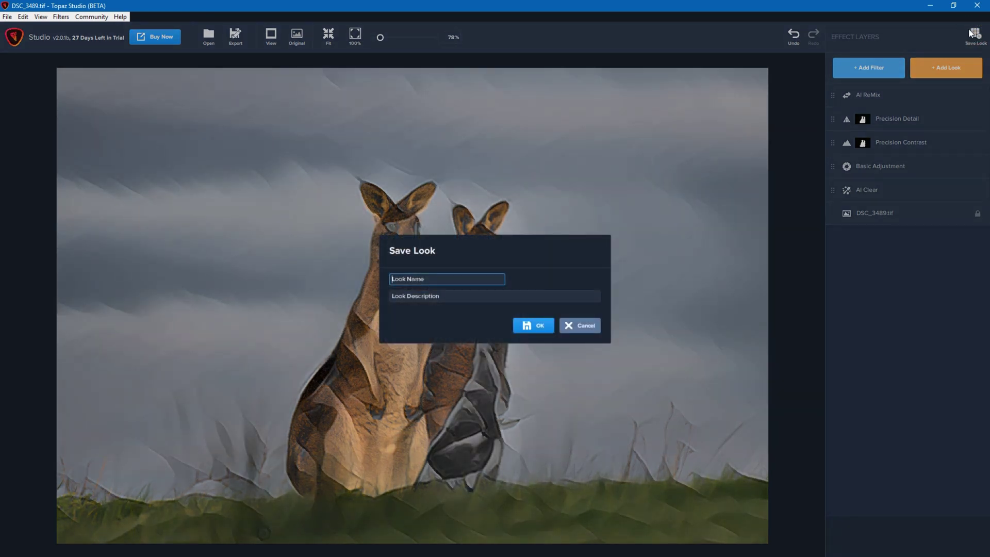
type("Paint Image")
left_click(540, 325)
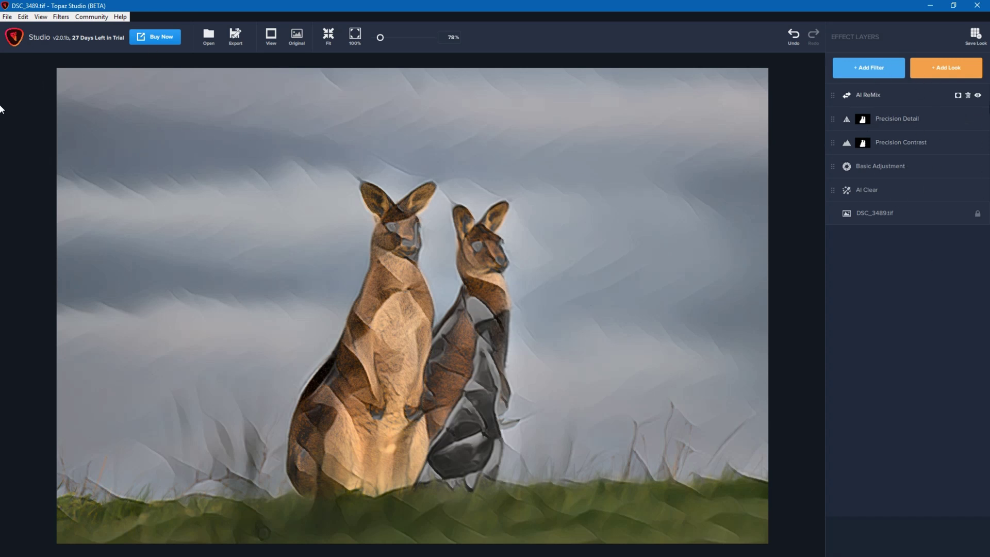
Delete all five effect layers: AI ReMix, Precision Detail, Precision Contrast, Basic Adjustment, AI Clear.
left_click(968, 95)
left_click(968, 95)
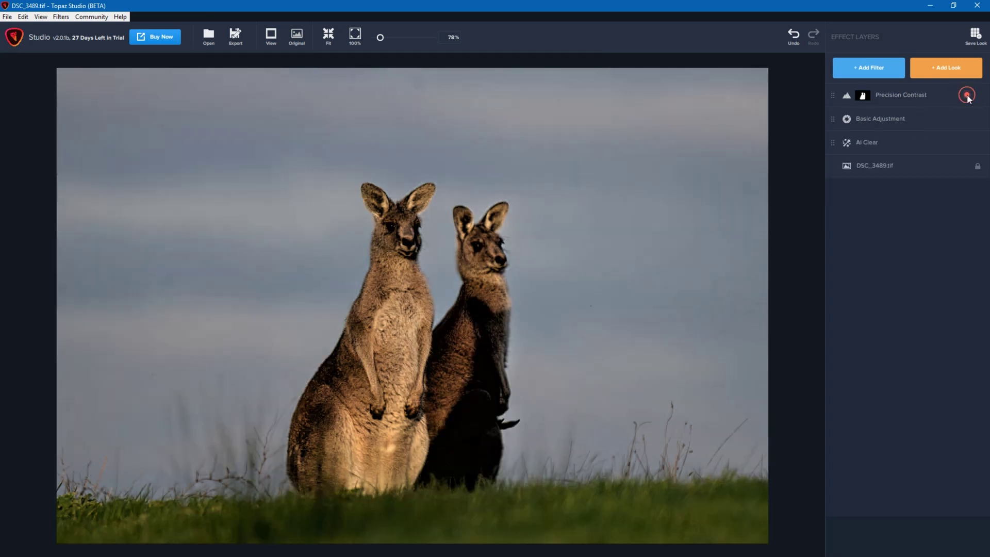
left_click(968, 94)
left_click(968, 95)
left_click(968, 95)
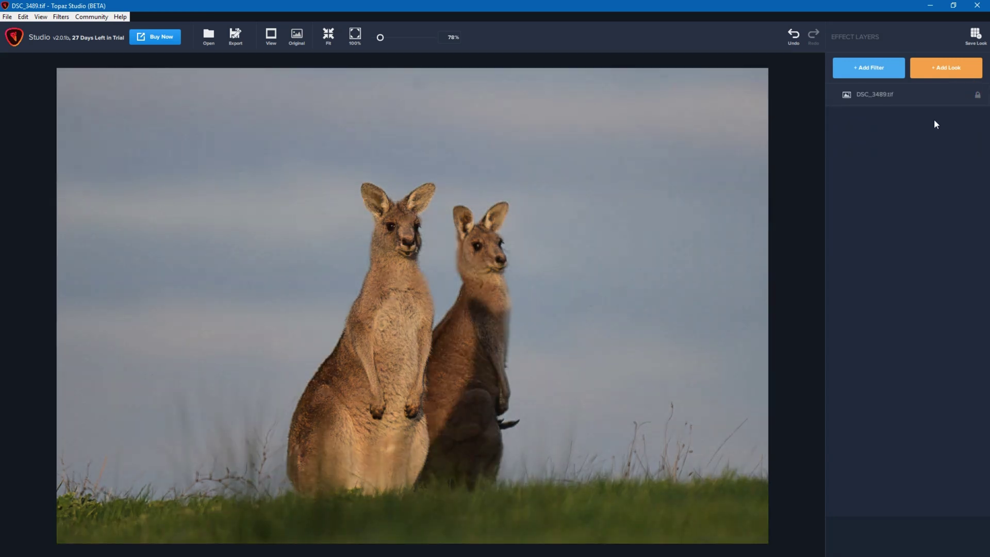
Apply the saved Paint Image look from the My Looks category to the photo.
left_click(949, 70)
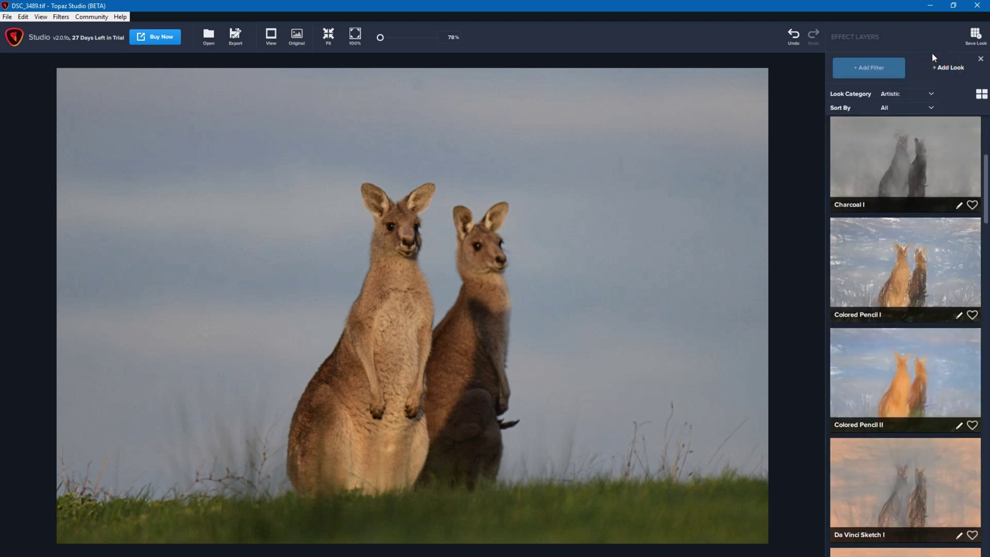
left_click(907, 96)
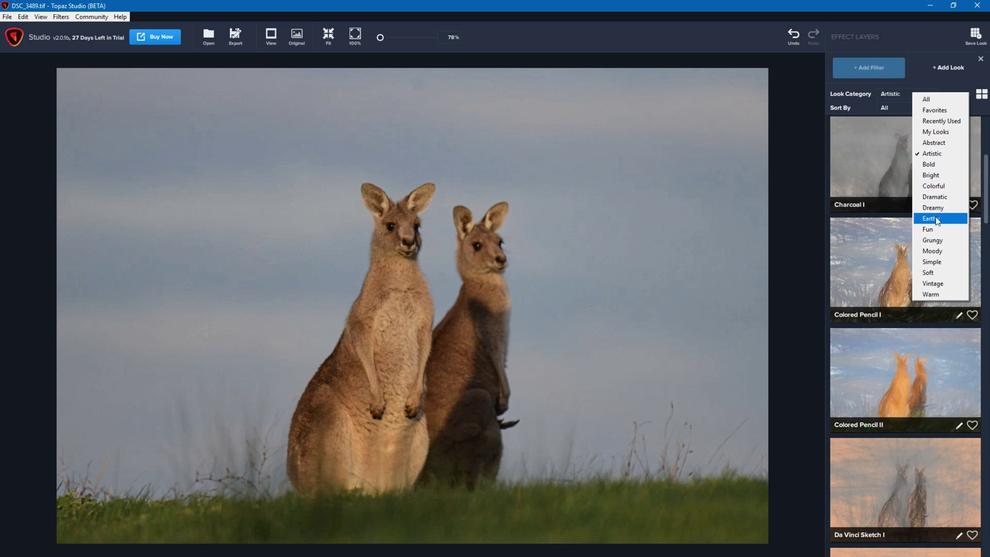
left_click(939, 132)
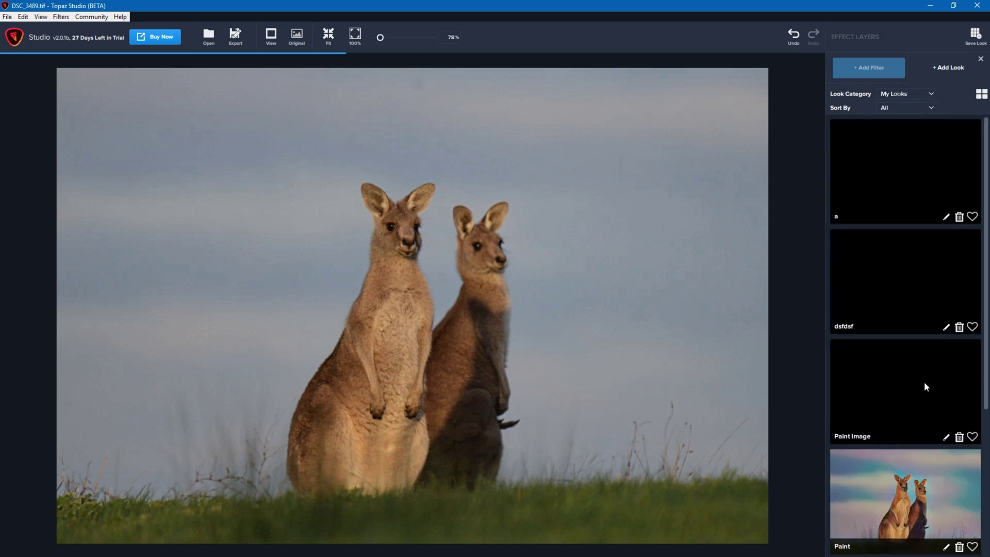
left_click(946, 362)
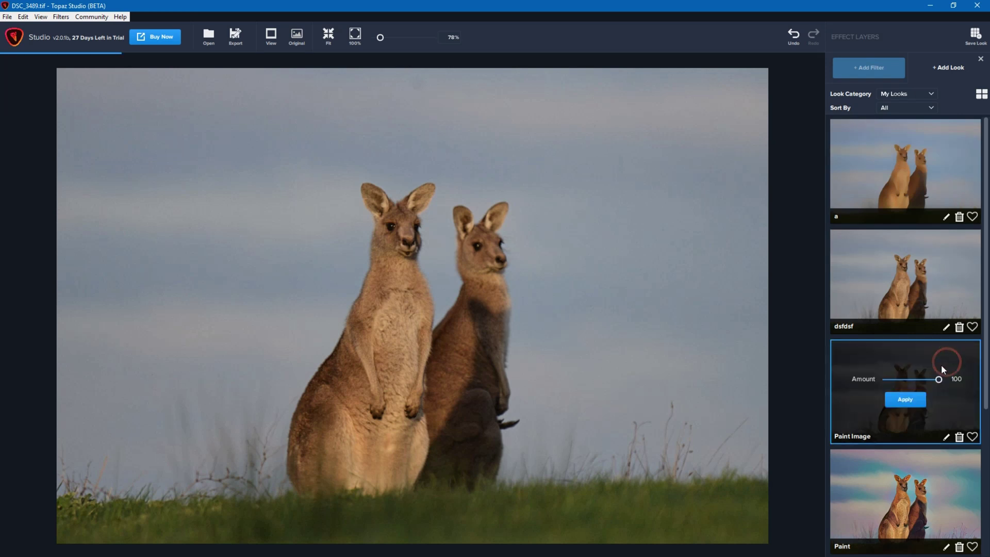
left_click(906, 401)
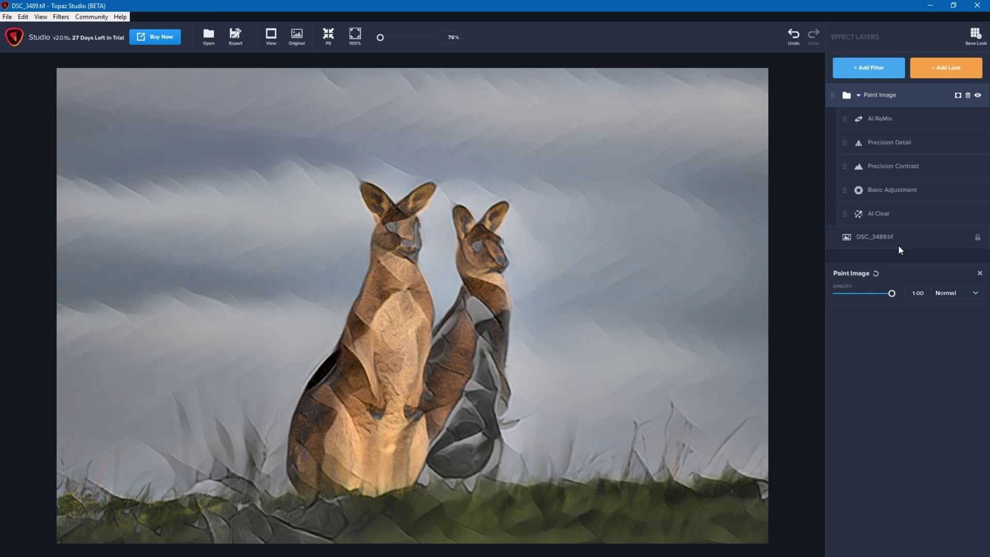
Export the image as art-studio.jpg, keeping JPG format and the ProPhoto RGB profile.
left_click(236, 38)
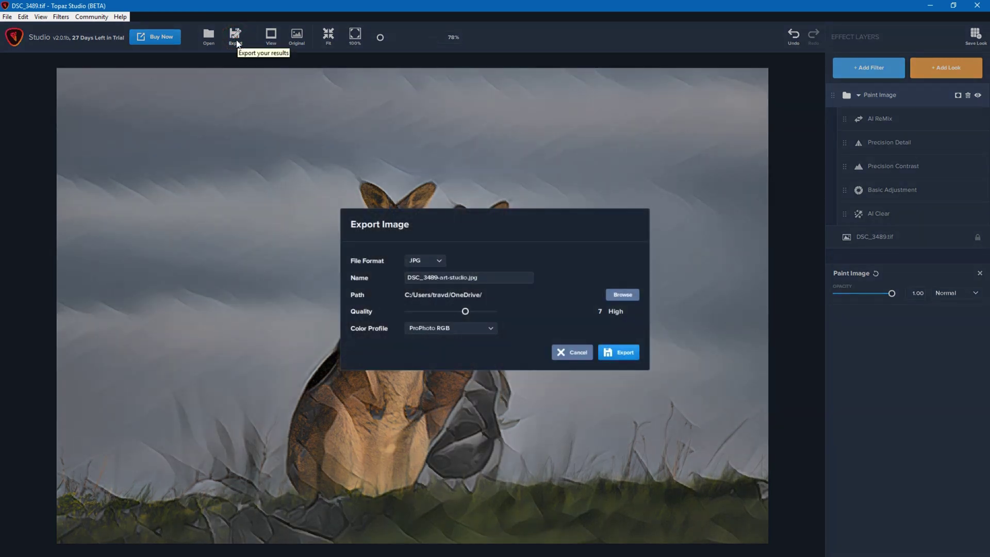
left_click(438, 277)
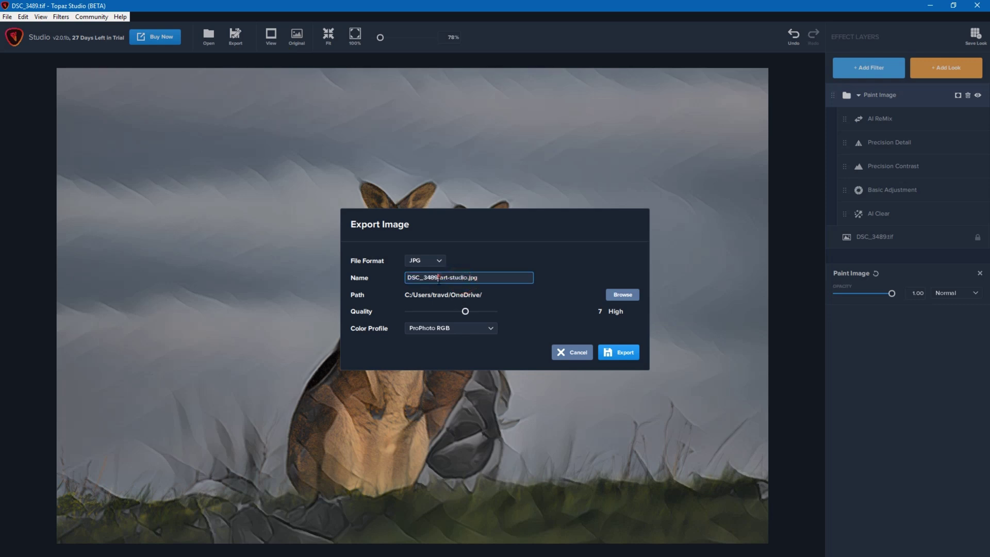
key("BackSpace")
key("BackSpace")
key("BackSpace")
key("BackSpace")
key("BackSpace")
key("BackSpace")
key("BackSpace")
key("BackSpace")
key("BackSpace")
left_click(426, 260)
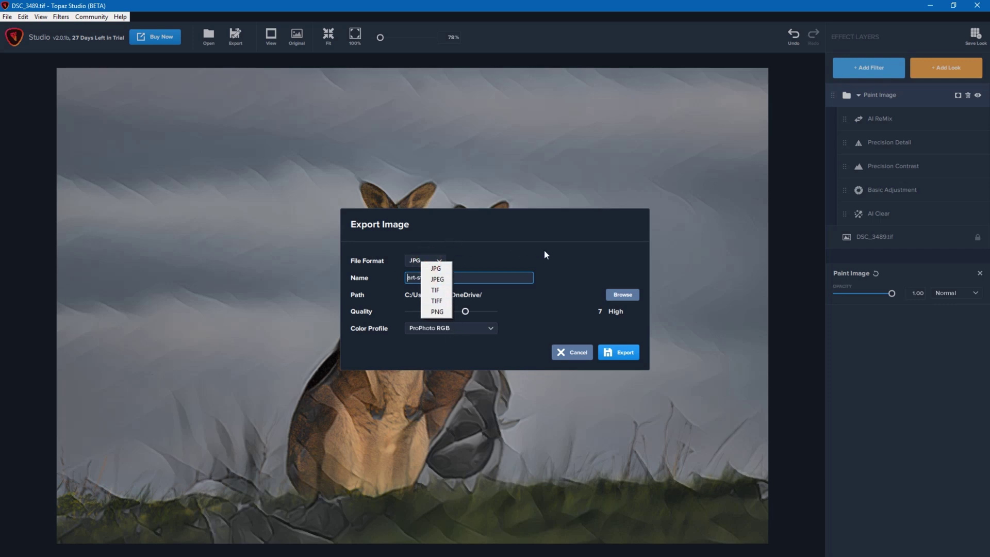
left_click(557, 256)
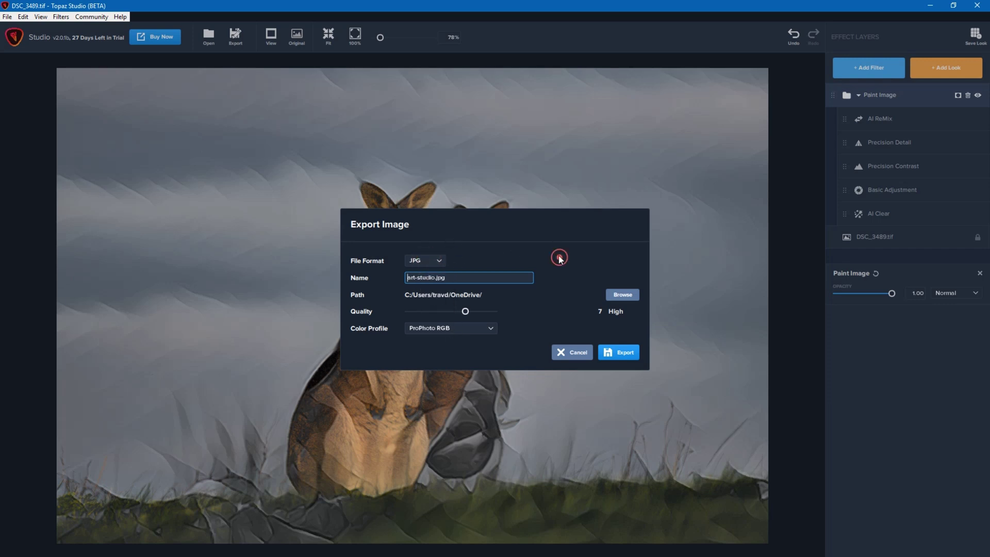
left_click(484, 333)
left_click(539, 300)
left_click(621, 352)
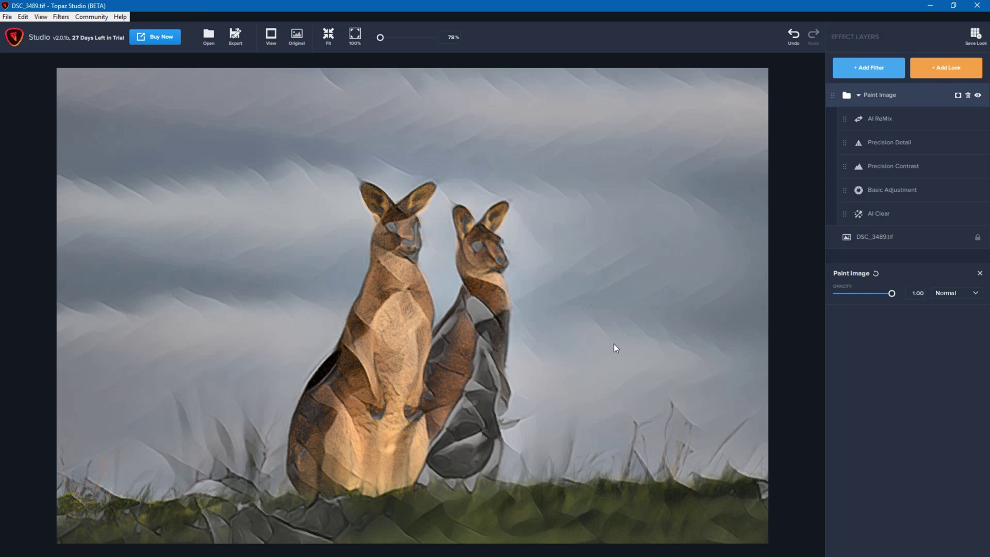
Switch to the Side-by-side Horizontal view of the original and painted kangaroo photos.
left_click(268, 45)
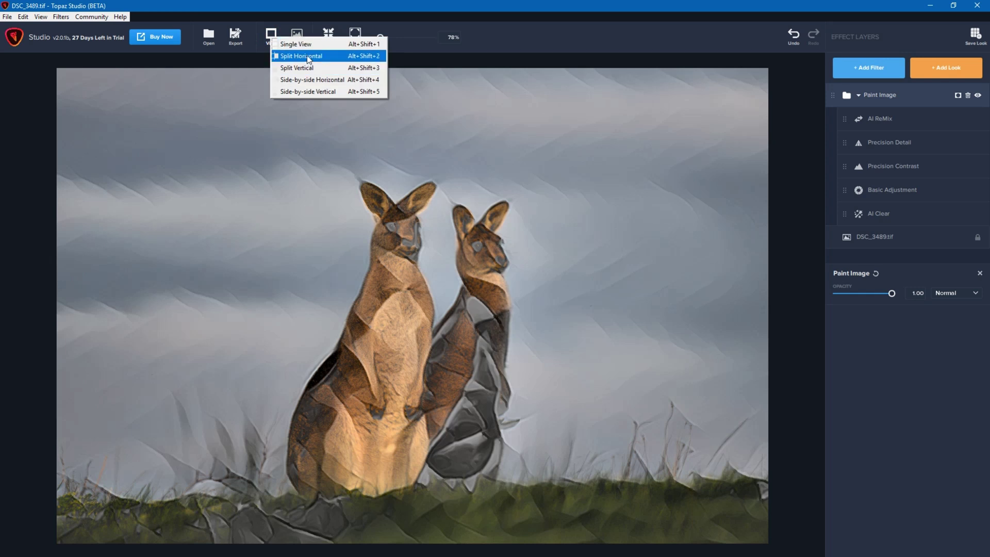
left_click(315, 81)
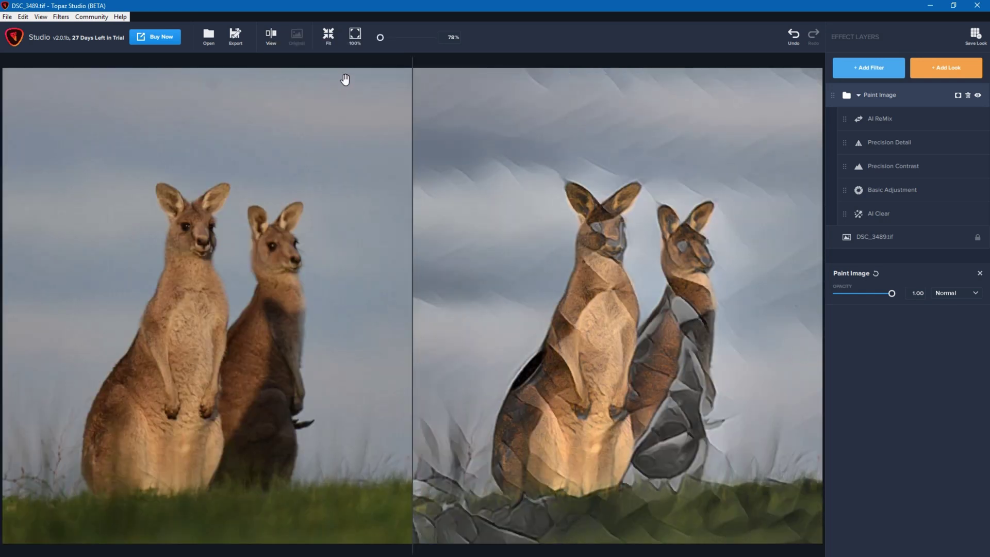